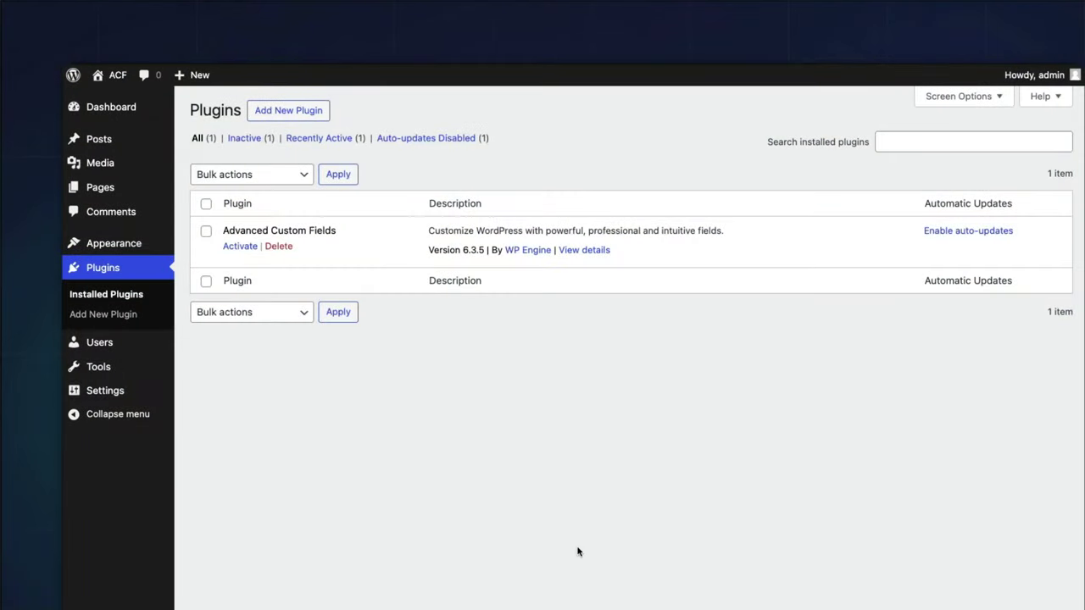
Activate Advanced Custom Fields 6.3.5 from the plugins list so the ACF menu appears.
{"action": "left_click", "coordinate": [240, 247]}
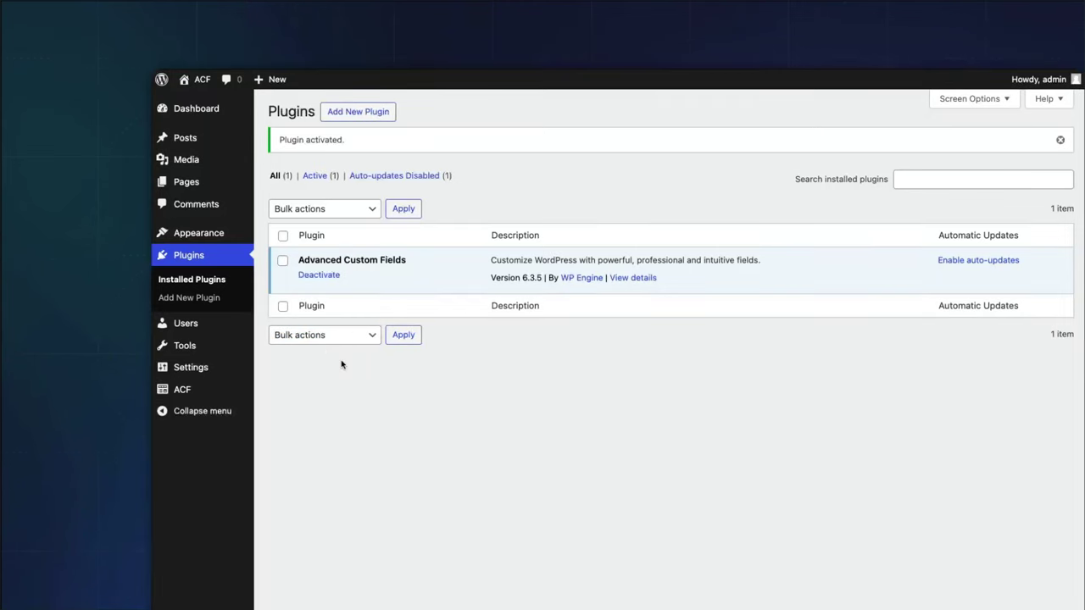
{"action": "mouse_move", "coordinate": [250, 392]}
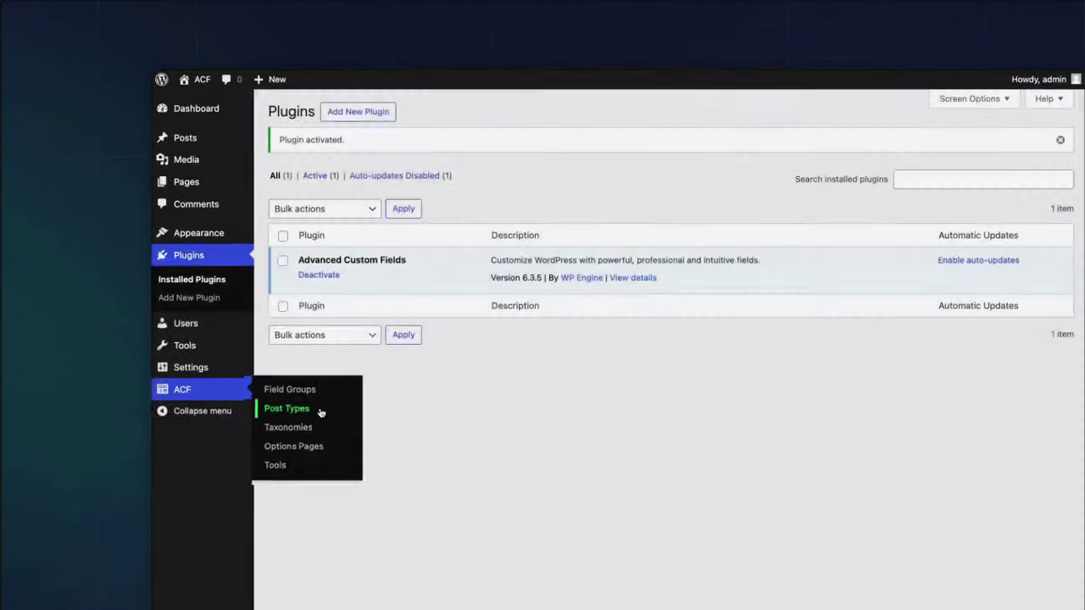
Start a new ACF post type with plural label Cars, singular Car and key car.
{"action": "left_click", "coordinate": [319, 411]}
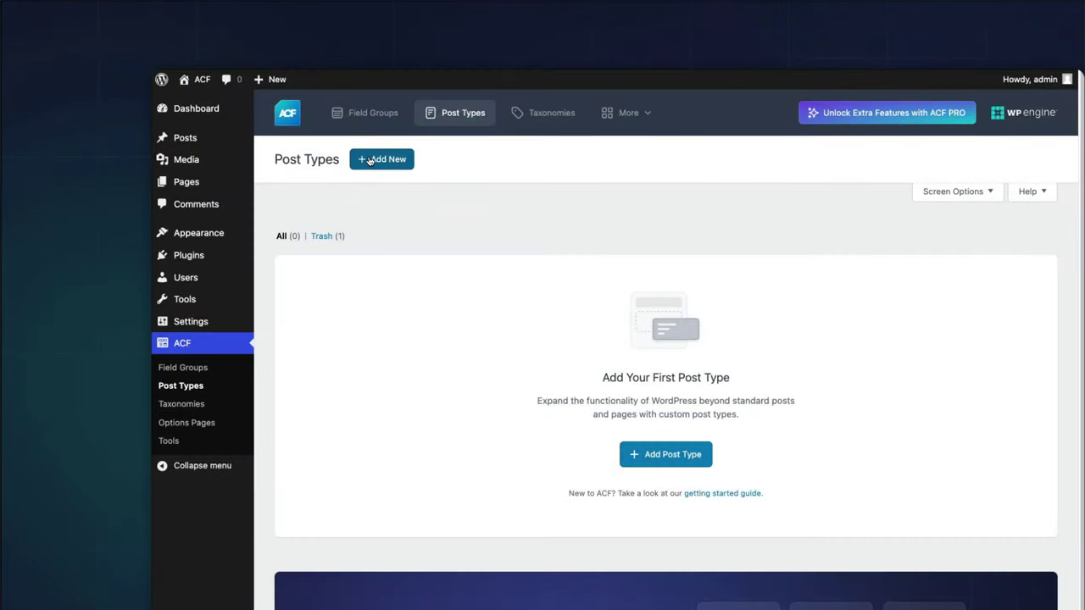
{"action": "left_click", "coordinate": [364, 159]}
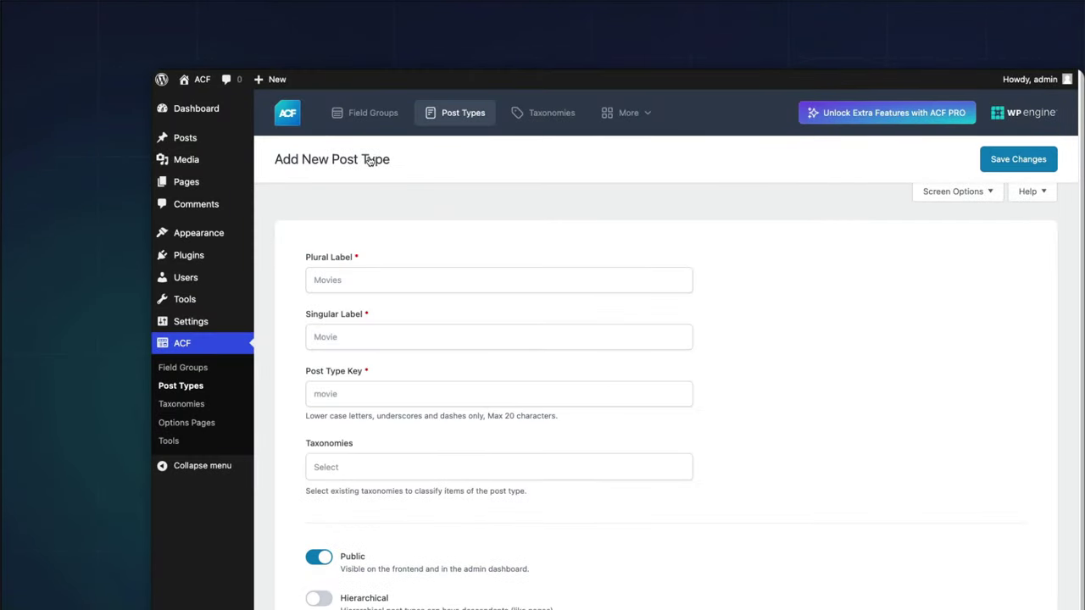
{"action": "left_click", "coordinate": [415, 278]}
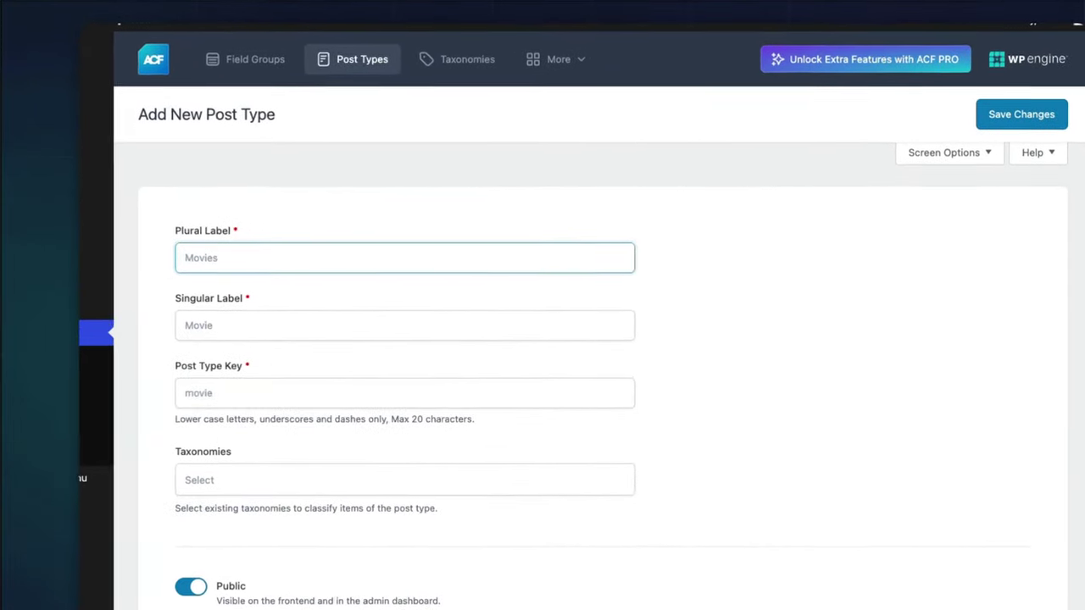
{"action": "type", "text": "Ca"}
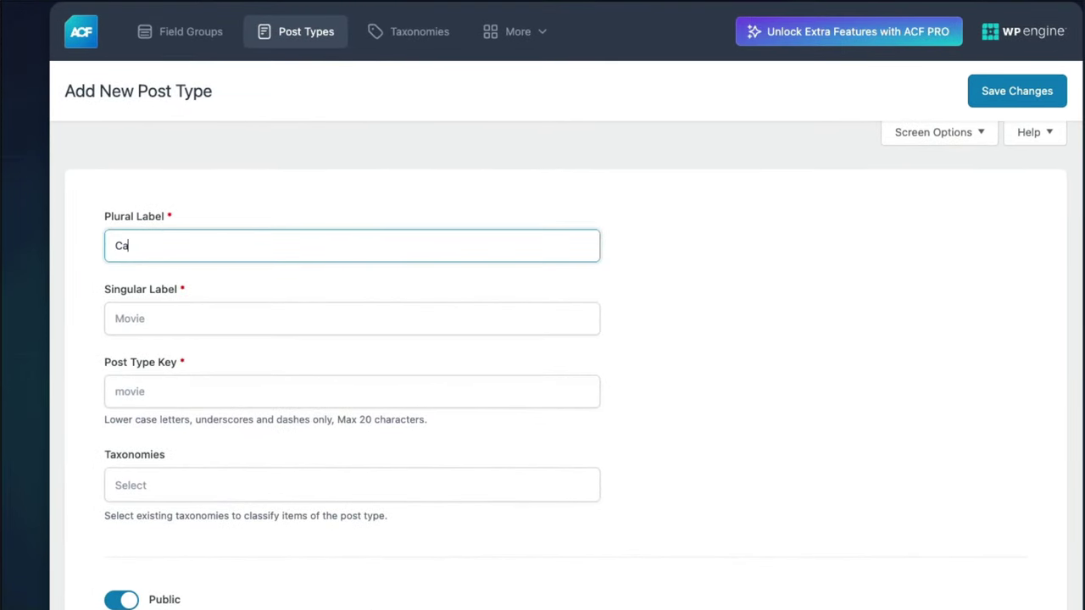
{"action": "type", "text": "rs"}
{"action": "left_click", "coordinate": [118, 319]}
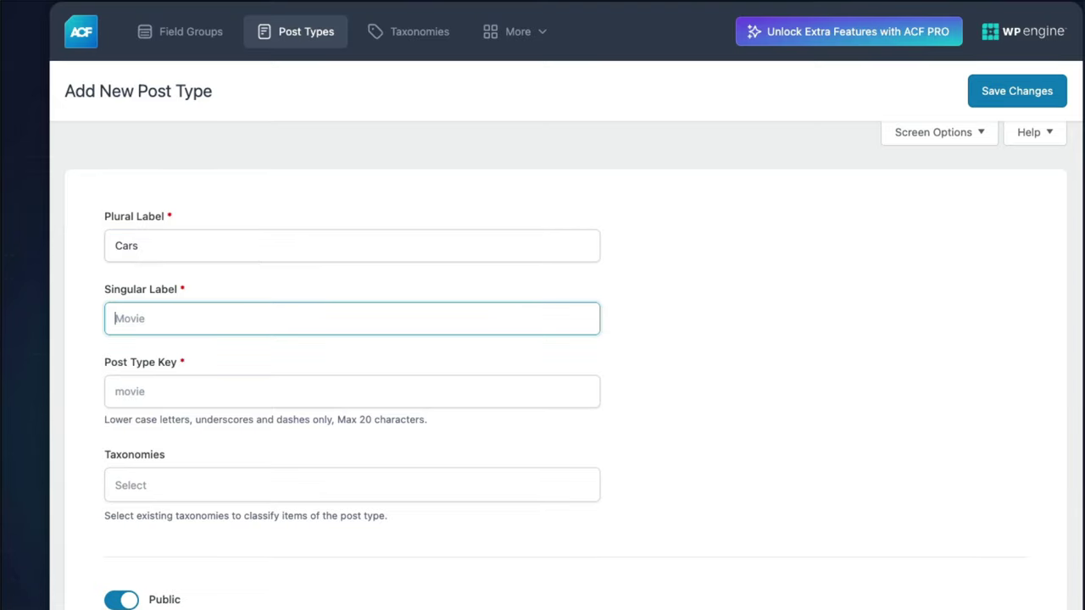
{"action": "type", "text": "Car"}
{"action": "key", "text": "Tab"}
{"action": "left_click", "coordinate": [130, 484]}
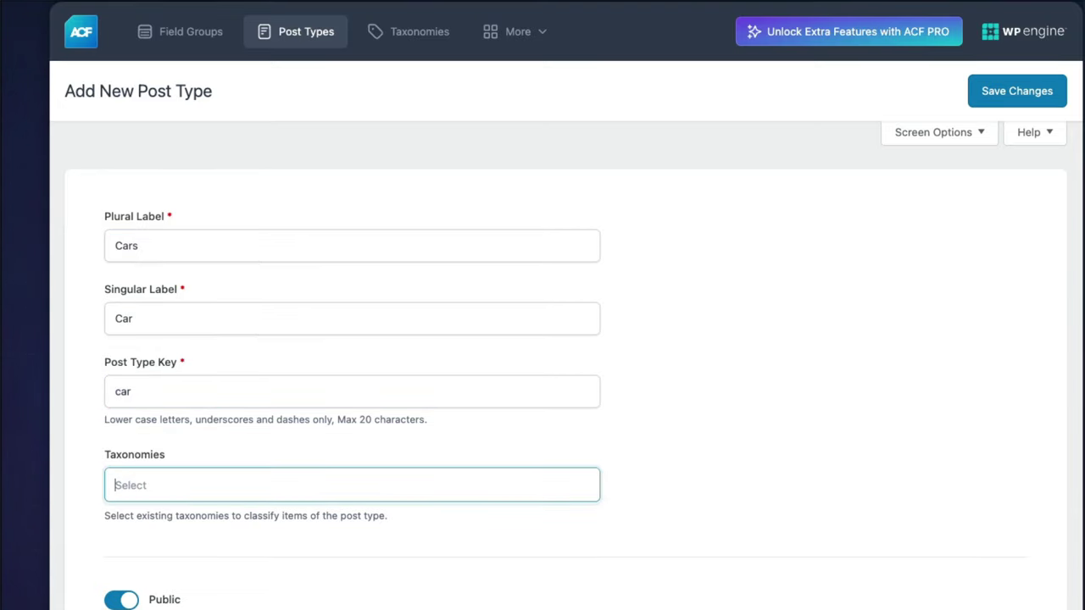
Enable advanced configuration, choose the car dashicon as the menu icon, and save the post type.
{"action": "scroll", "coordinate": [683, 382], "scroll_direction": "down", "scroll_amount": 5}
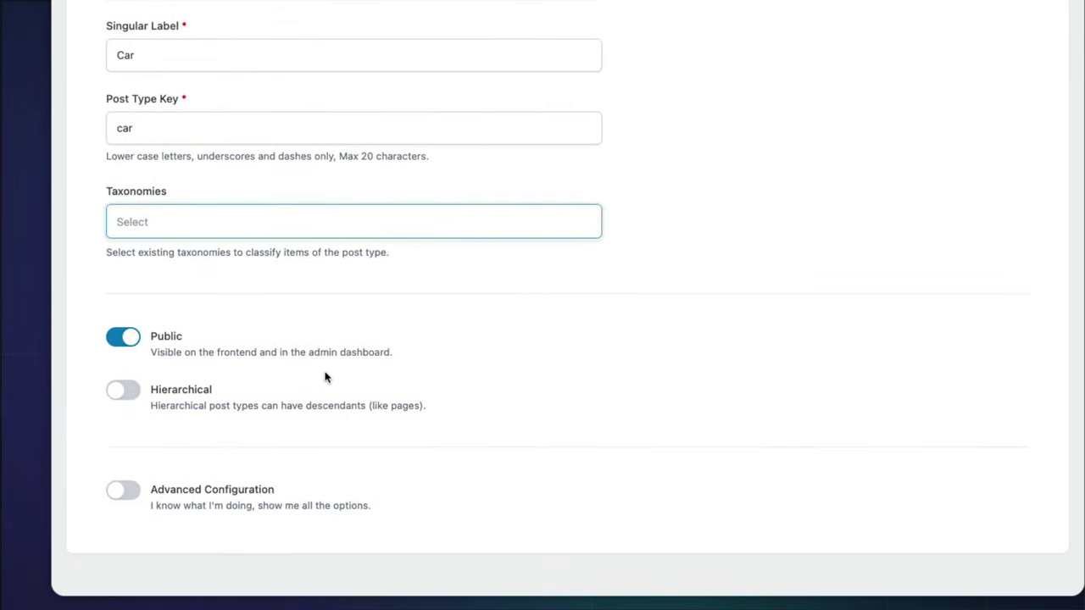
{"action": "left_click", "coordinate": [147, 489]}
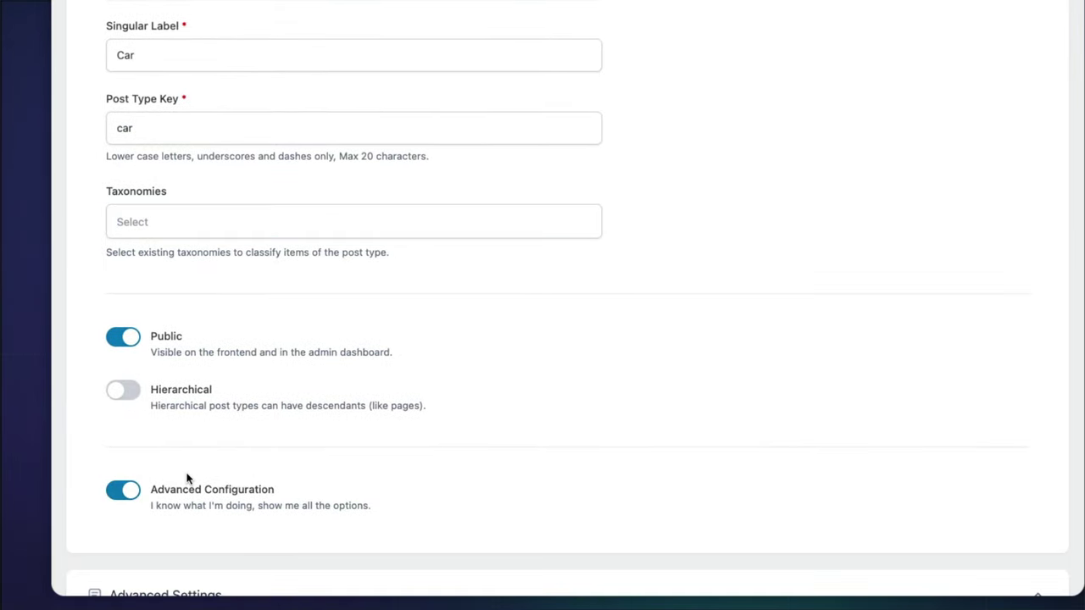
{"action": "scroll", "coordinate": [426, 459], "scroll_direction": "down", "scroll_amount": 6}
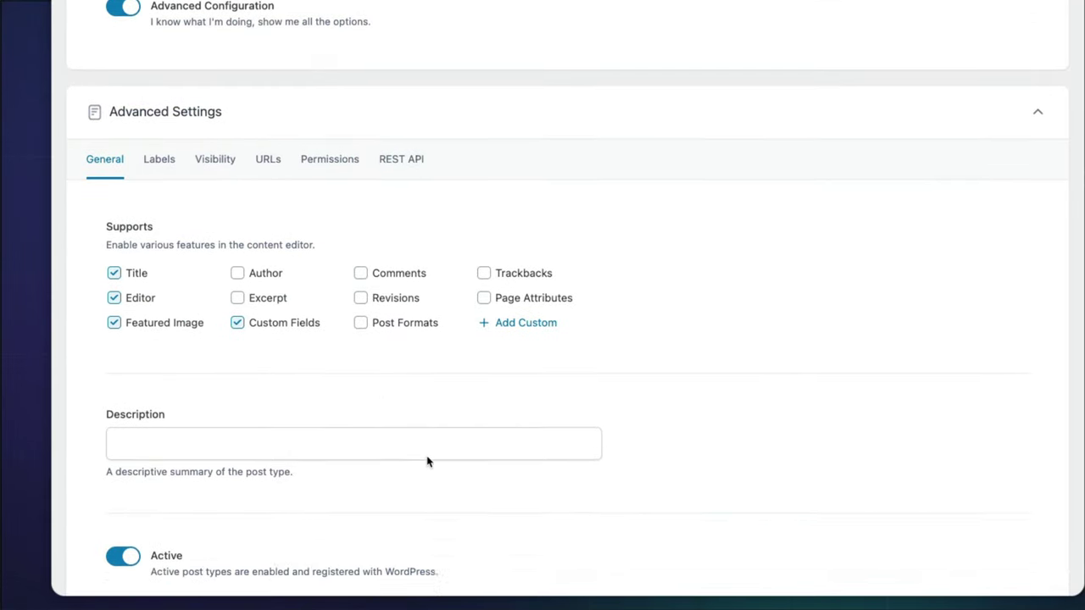
{"action": "left_click", "coordinate": [217, 93]}
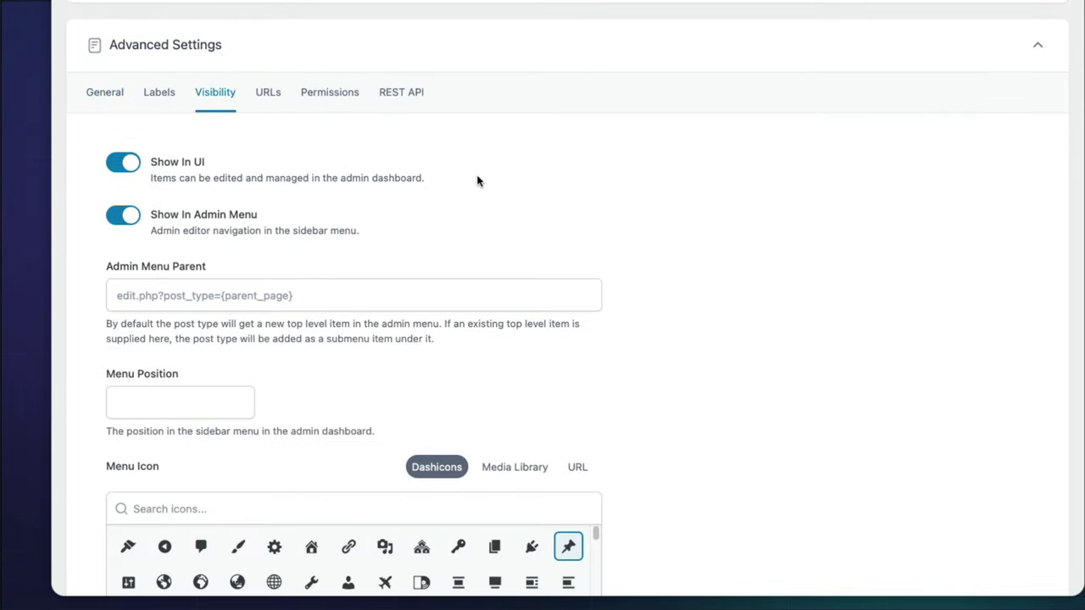
{"action": "scroll", "coordinate": [607, 210], "scroll_direction": "down", "scroll_amount": 5}
{"action": "left_click", "coordinate": [475, 68]}
{"action": "type", "text": "car"}
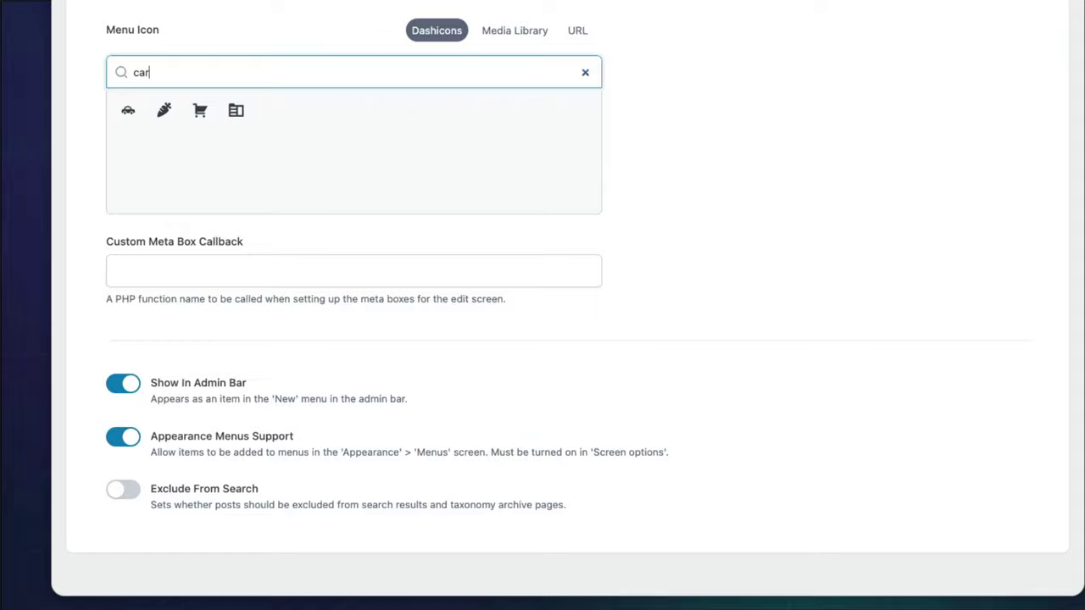
{"action": "left_click", "coordinate": [130, 114]}
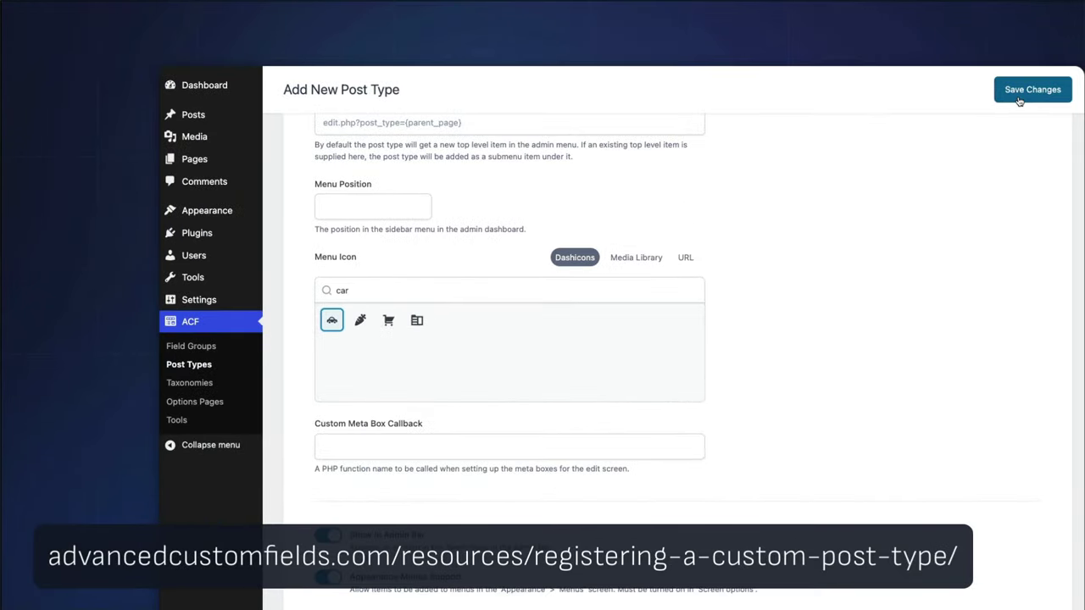
{"action": "left_click", "coordinate": [1019, 101]}
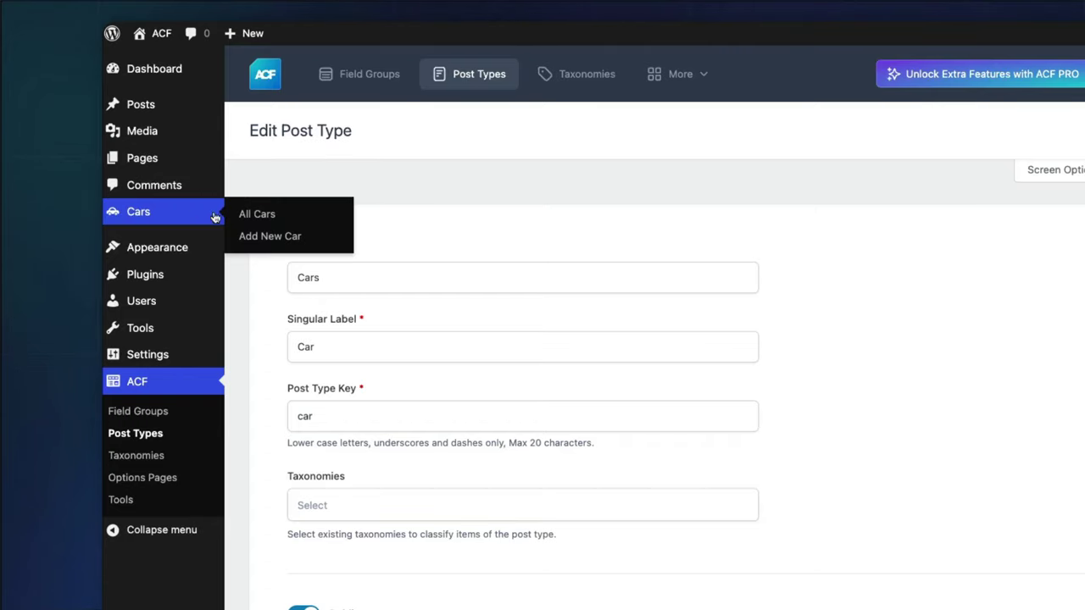
Create a new car titled '2017 Toyota Prius' with paragraphs 'Gray interior' and 'Black exterior'.
{"action": "left_click", "coordinate": [256, 215]}
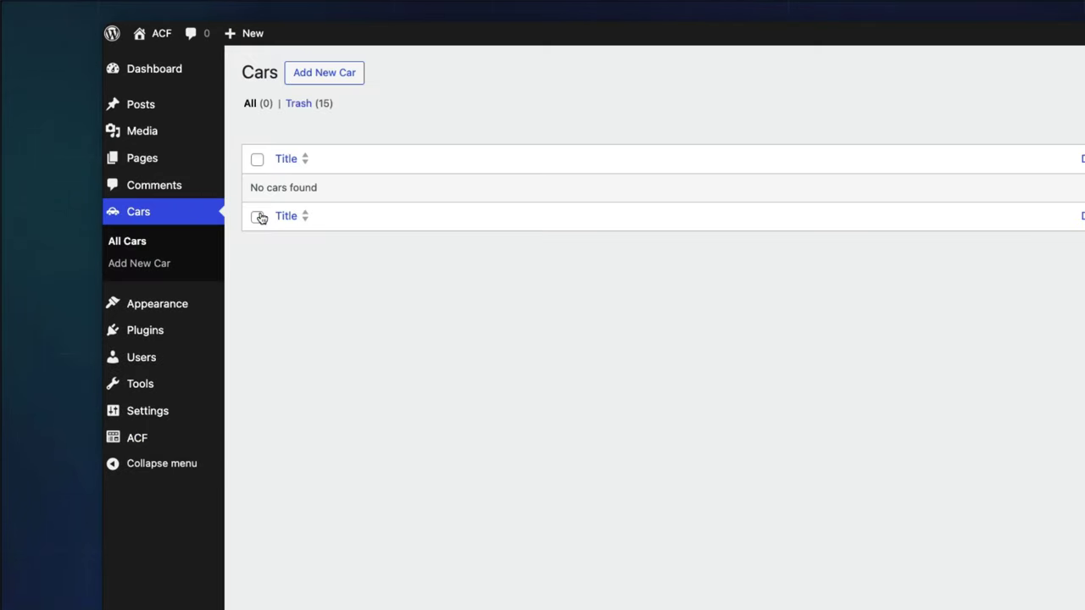
{"action": "left_click", "coordinate": [325, 72]}
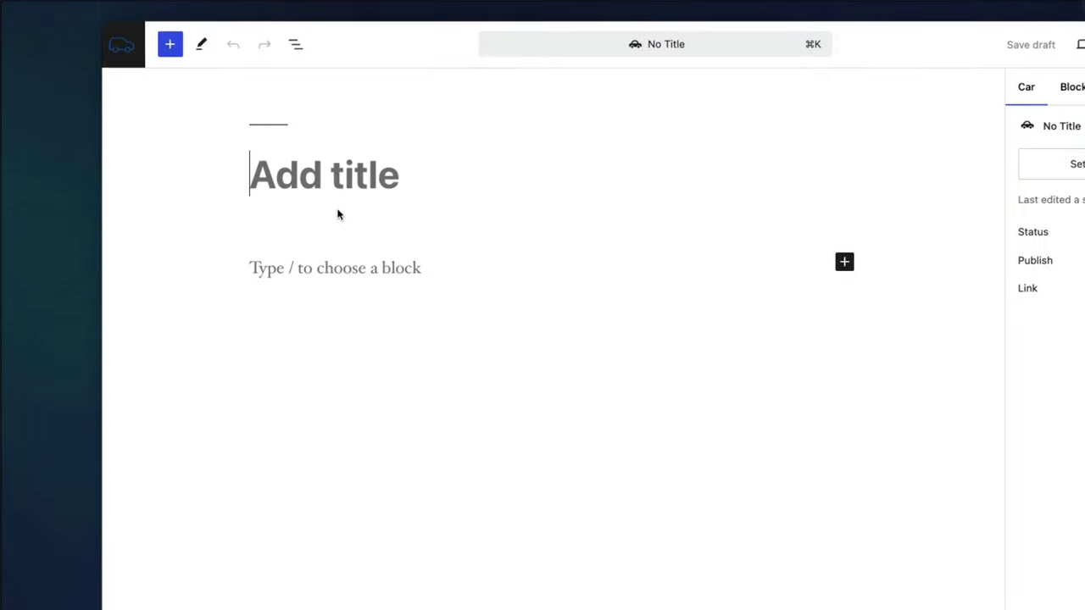
{"action": "type", "text": "2017 Toyota Prius"}
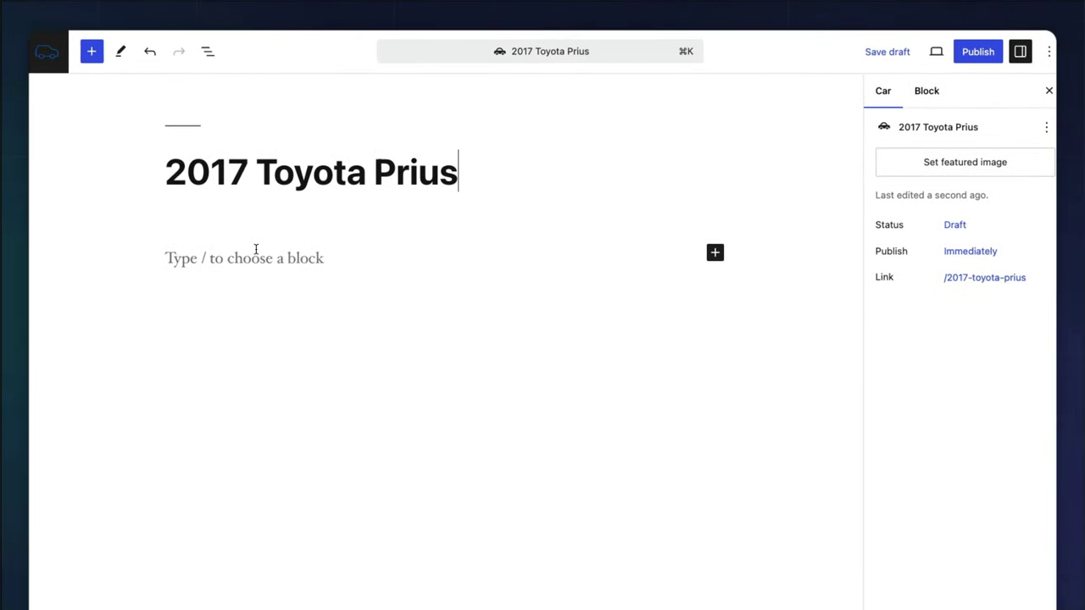
{"action": "left_click", "coordinate": [267, 254]}
{"action": "type", "text": "Gray interior"}
{"action": "key", "text": "Return"}
{"action": "type", "text": "Black exterior"}
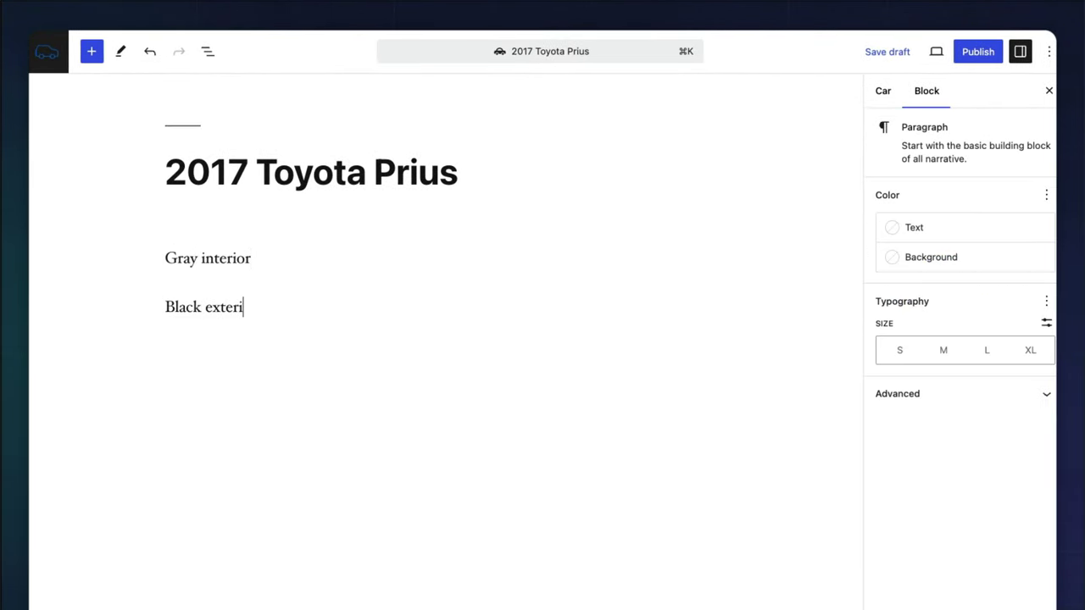
Set the Prius photo as the featured image and publish the car.
{"action": "left_click", "coordinate": [884, 90]}
{"action": "left_click", "coordinate": [942, 164]}
{"action": "scroll", "coordinate": [771, 308], "scroll_direction": "down", "scroll_amount": 5}
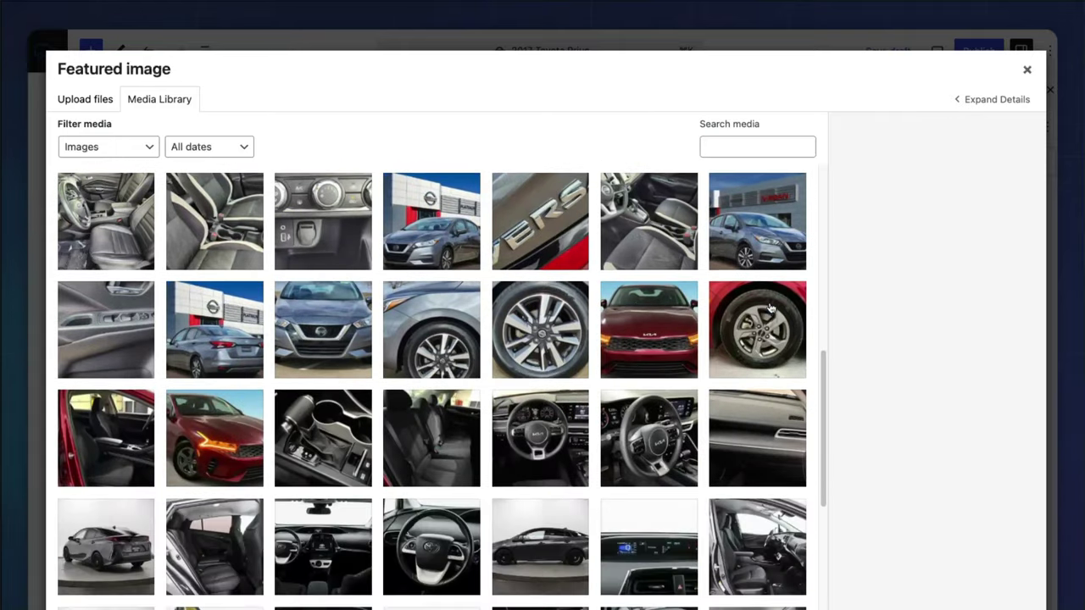
{"action": "left_click", "coordinate": [138, 475]}
{"action": "left_click", "coordinate": [948, 593]}
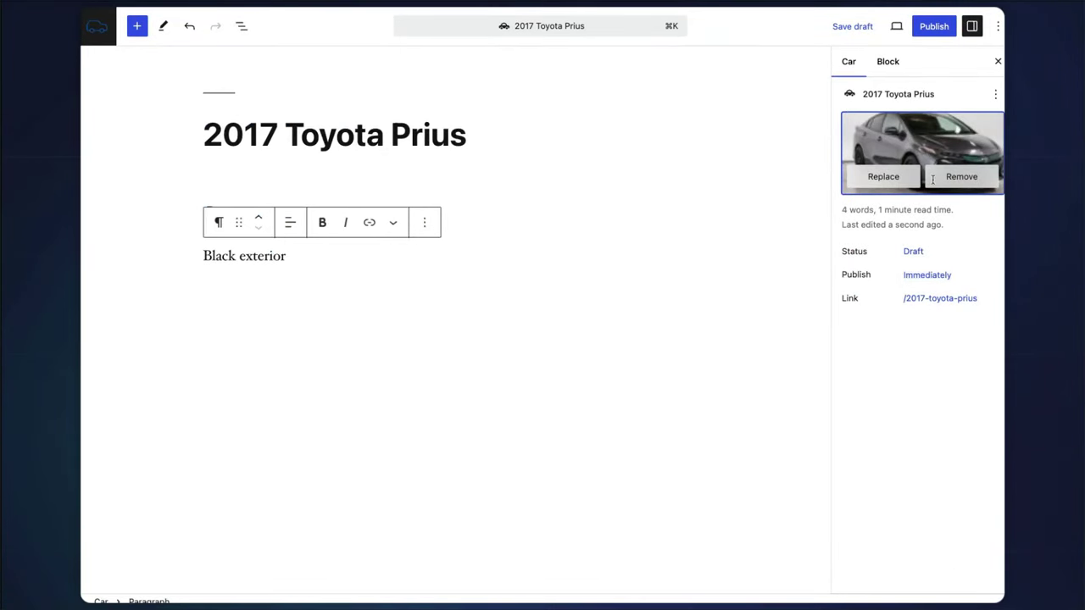
{"action": "left_click", "coordinate": [934, 25]}
{"action": "left_click", "coordinate": [872, 25]}
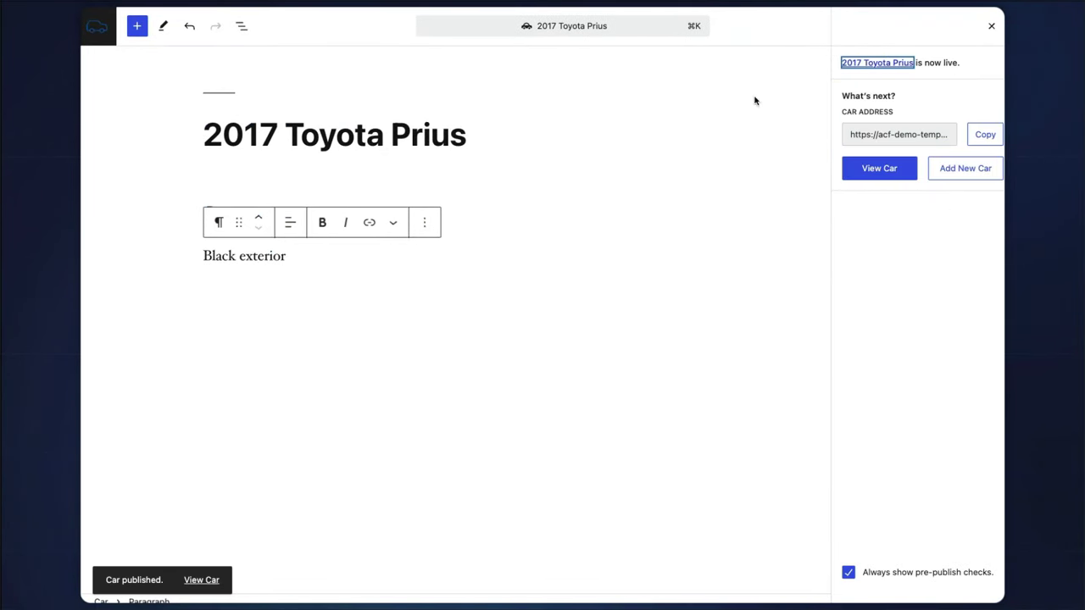
View the published 2017 Toyota Prius page and scroll through it.
{"action": "left_click", "coordinate": [195, 580]}
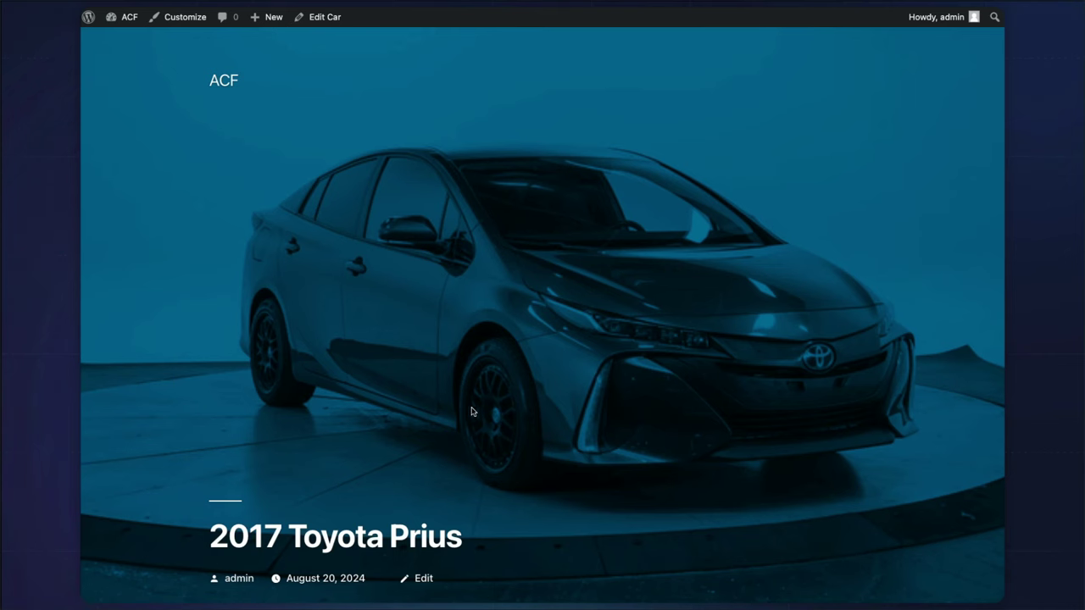
{"action": "scroll", "coordinate": [475, 412], "scroll_direction": "down", "scroll_amount": 4}
{"action": "scroll", "coordinate": [477, 412], "scroll_direction": "down", "scroll_amount": 1}
{"action": "scroll", "coordinate": [477, 412], "scroll_direction": "up", "scroll_amount": 4}
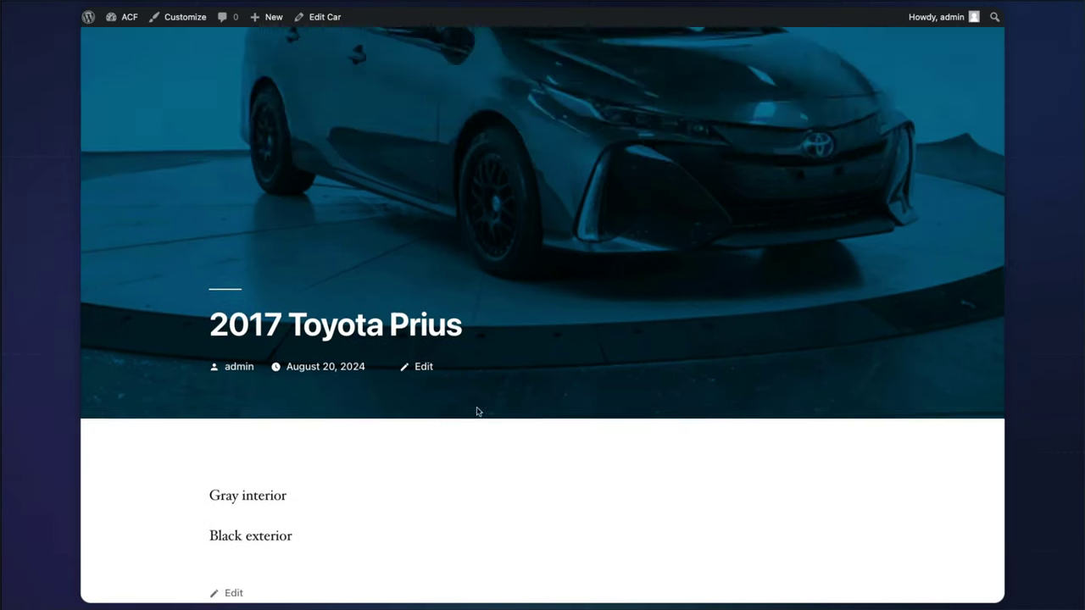
{"action": "scroll", "coordinate": [476, 412], "scroll_direction": "down", "scroll_amount": 4}
{"action": "scroll", "coordinate": [479, 410], "scroll_direction": "up", "scroll_amount": 4}
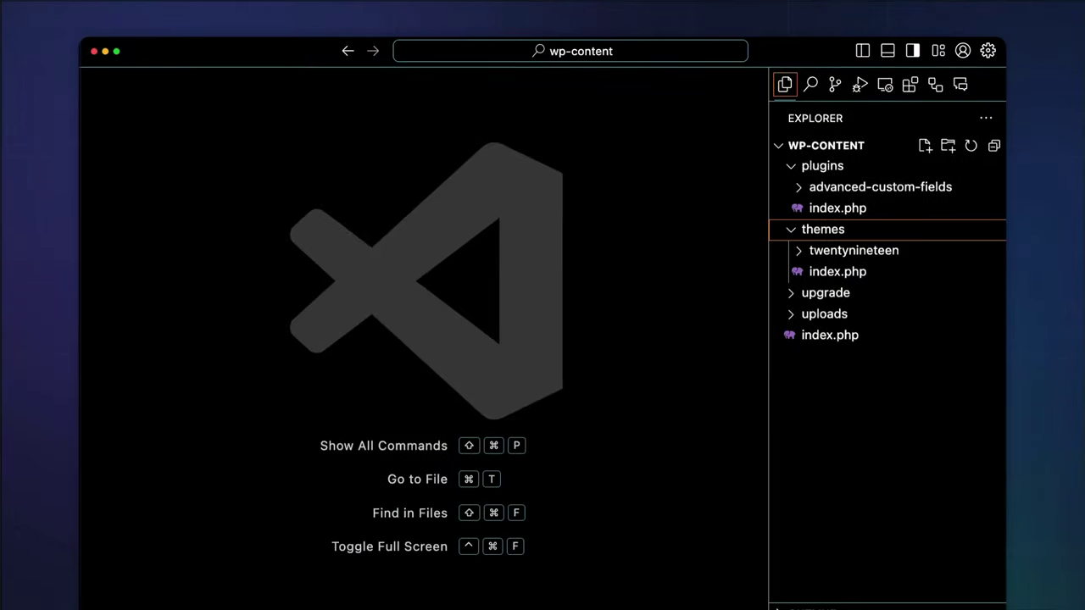
Create a new folder named acf-demo inside the themes folder.
{"action": "right_click", "coordinate": [859, 233]}
{"action": "left_click", "coordinate": [886, 246]}
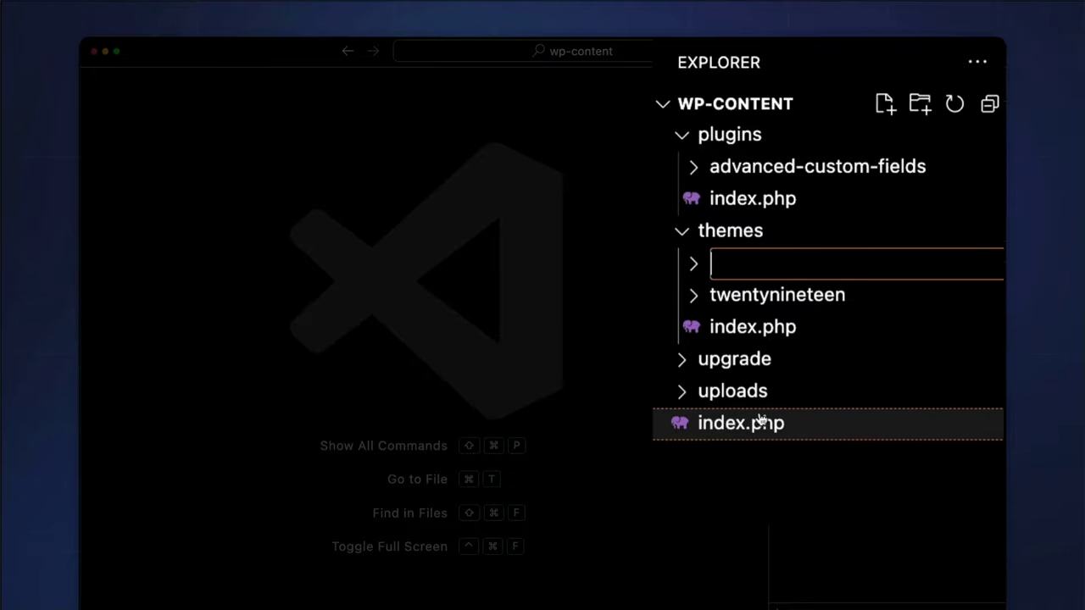
{"action": "type", "text": "acf-demo"}
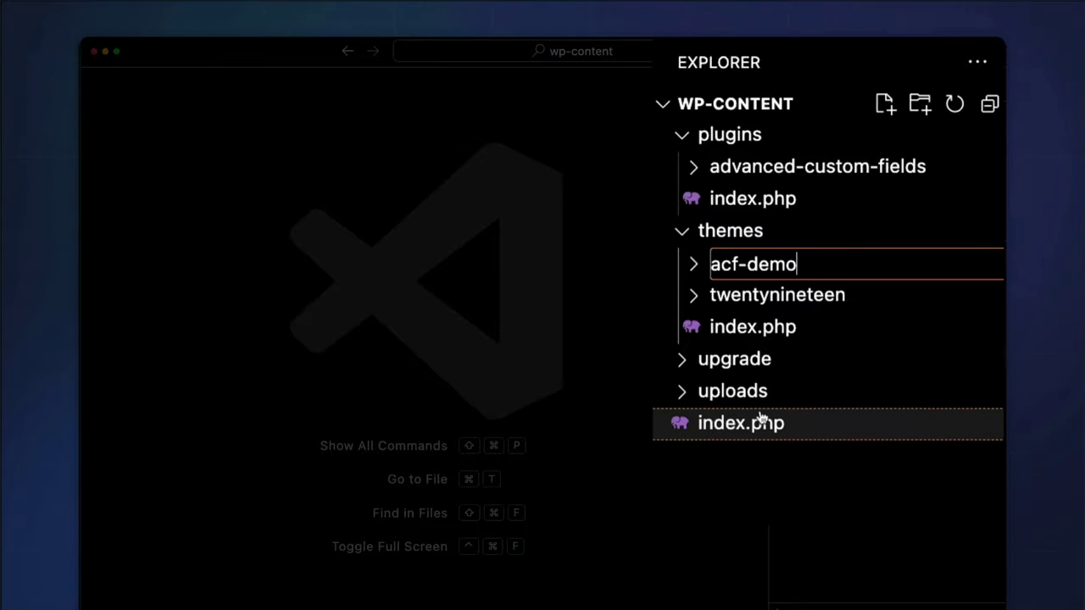
{"action": "key", "text": "Return"}
Add functions.php and style.css files to the acf-demo folder.
{"action": "right_click", "coordinate": [749, 260]}
{"action": "left_click", "coordinate": [784, 273]}
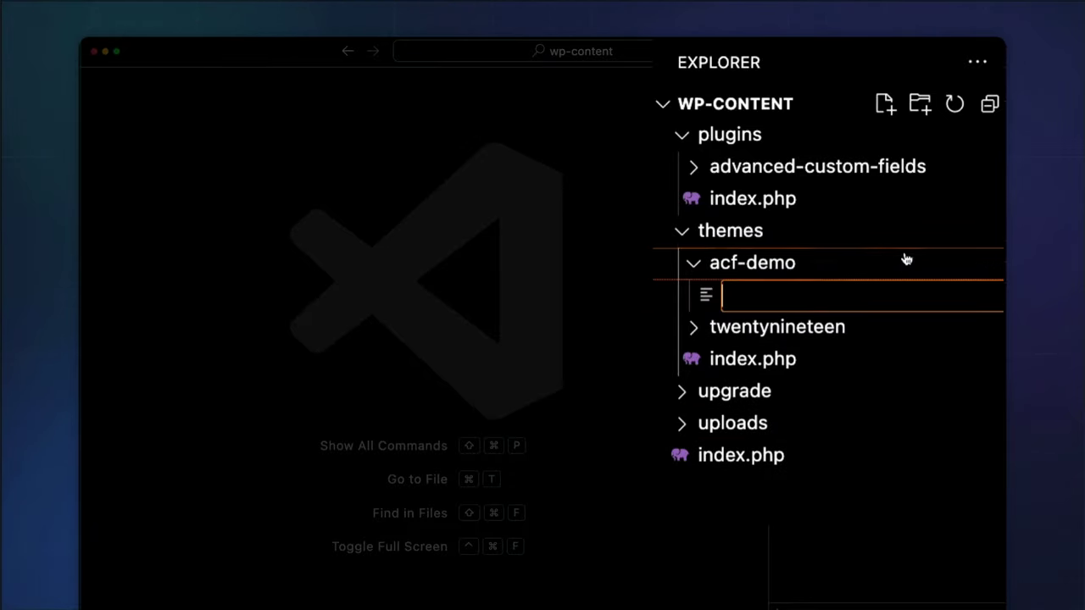
{"action": "type", "text": "functions.php"}
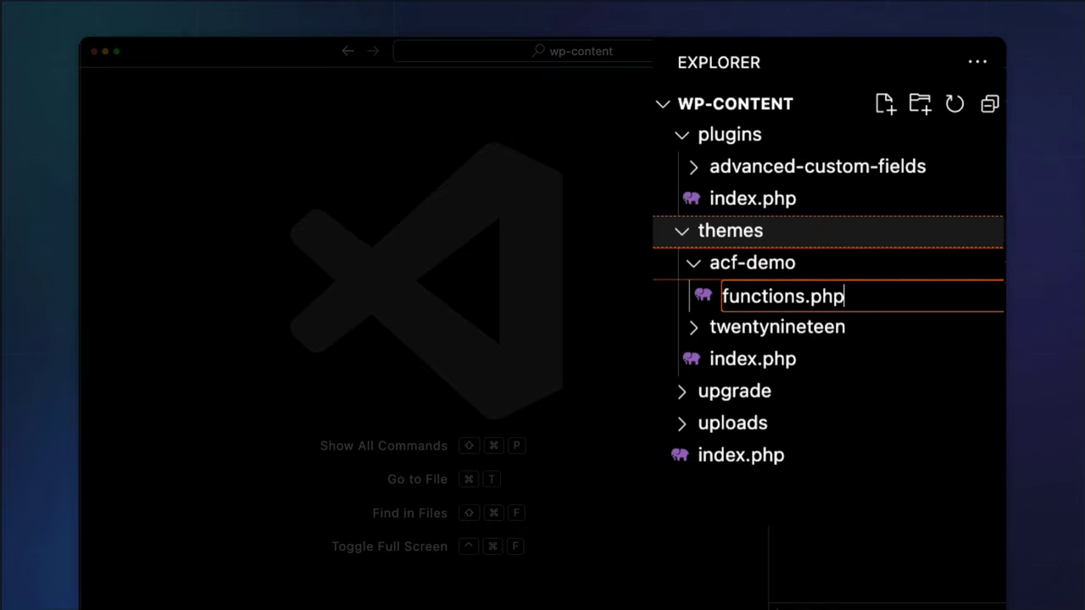
{"action": "key", "text": "Return"}
{"action": "right_click", "coordinate": [840, 265]}
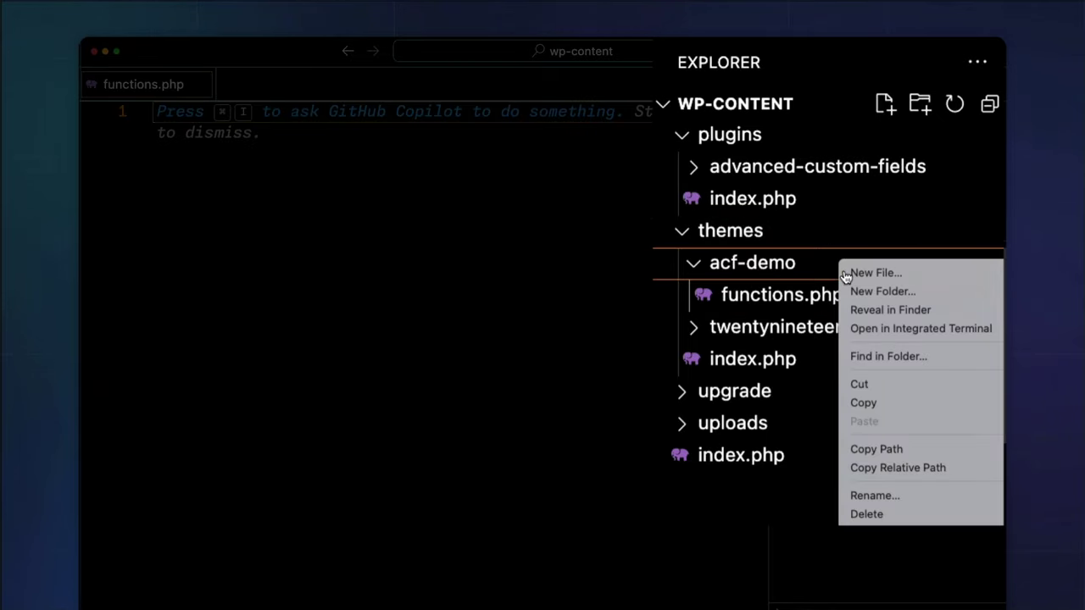
{"action": "left_click", "coordinate": [845, 275]}
{"action": "type", "text": "style.css"}
{"action": "key", "text": "Return"}
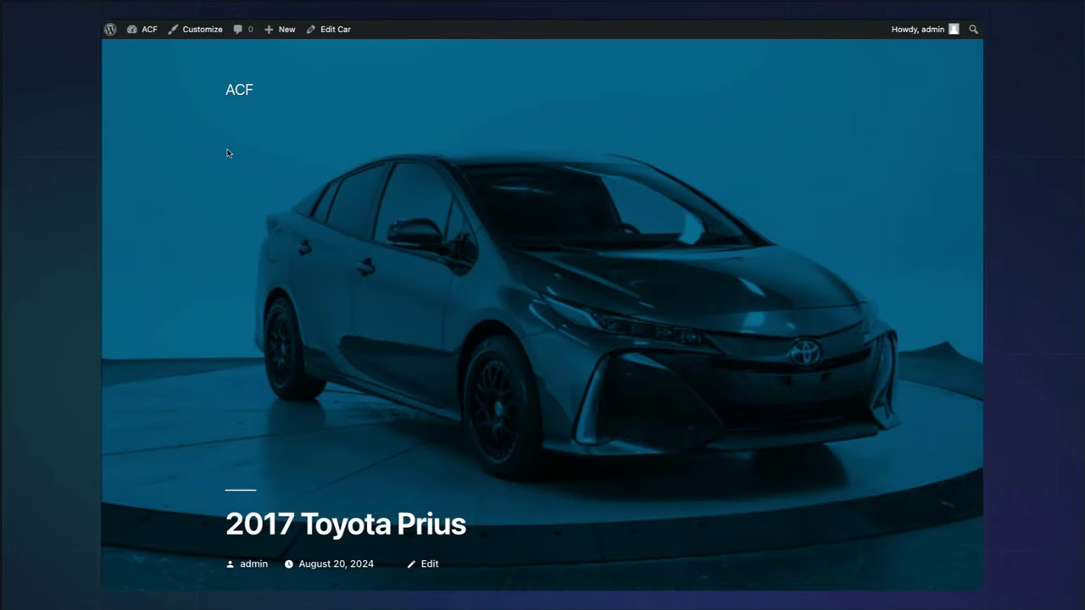
Activate the ACF Demo theme and view the 2017 Toyota Prius page from the Cars list.
{"action": "mouse_move", "coordinate": [150, 28]}
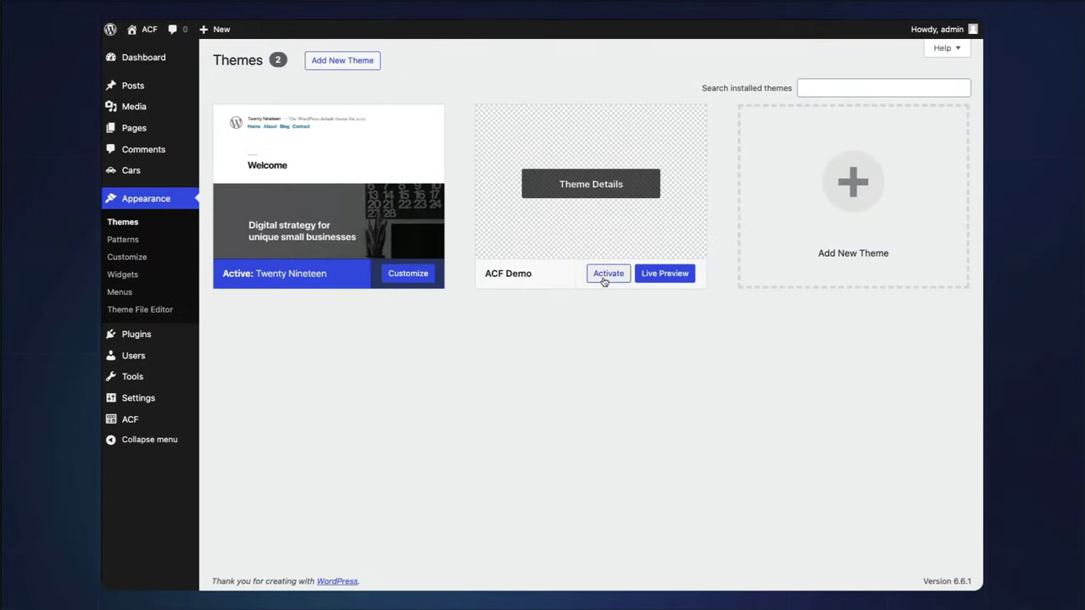
{"action": "left_click", "coordinate": [607, 273]}
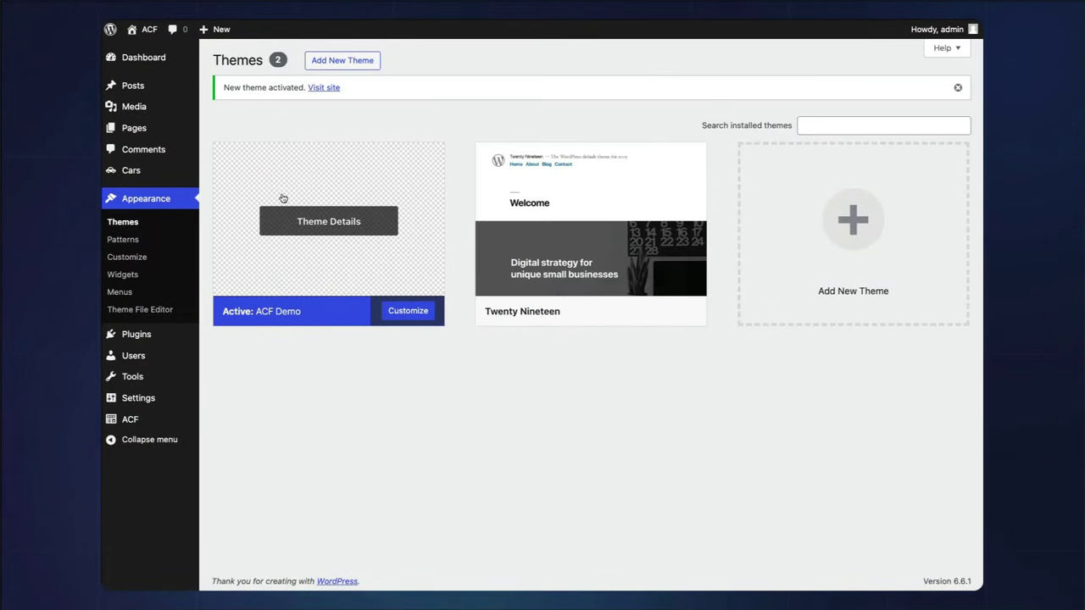
{"action": "left_click", "coordinate": [183, 179]}
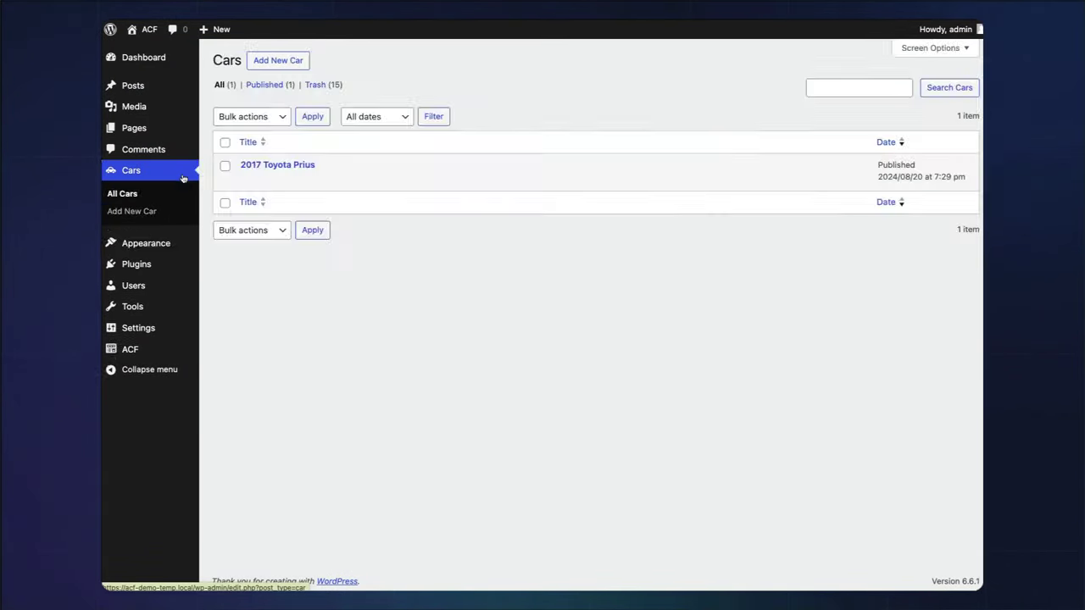
{"action": "left_click", "coordinate": [342, 181]}
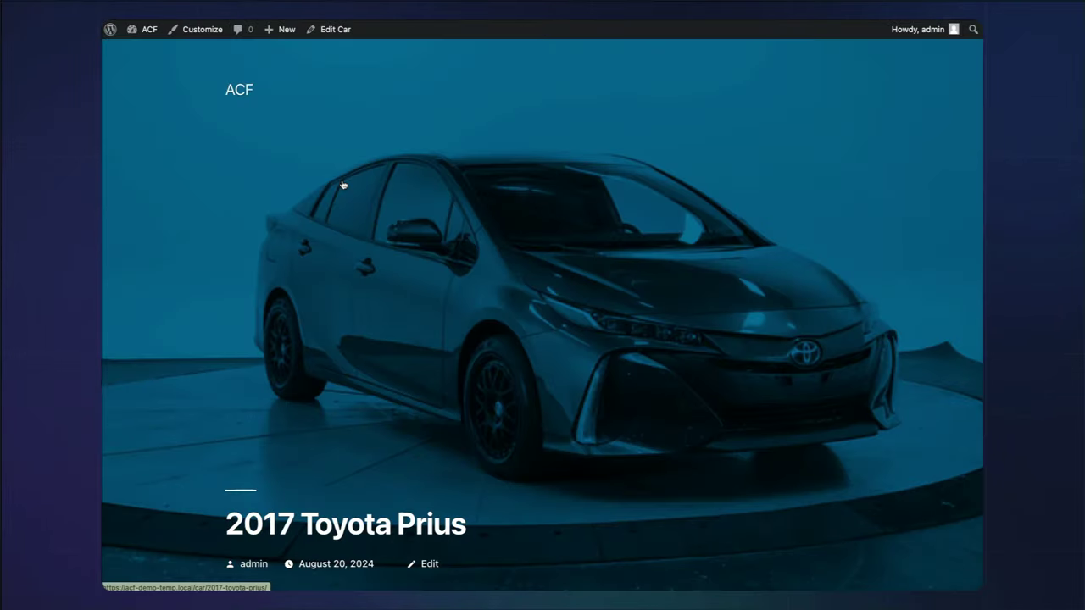
{"action": "scroll", "coordinate": [504, 268], "scroll_direction": "down", "scroll_amount": 4}
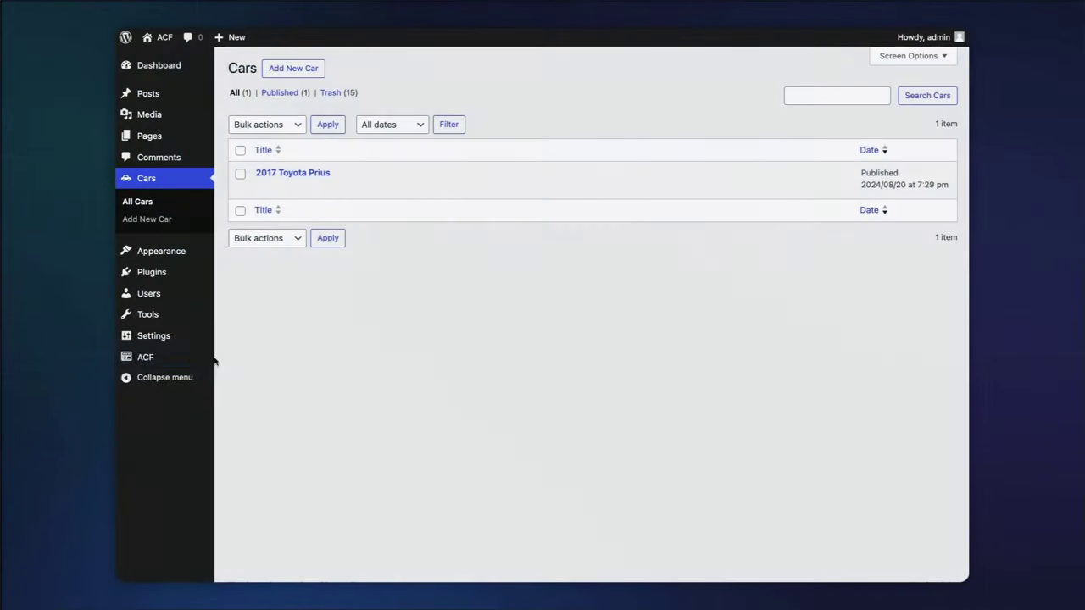
{"action": "mouse_move", "coordinate": [193, 361]}
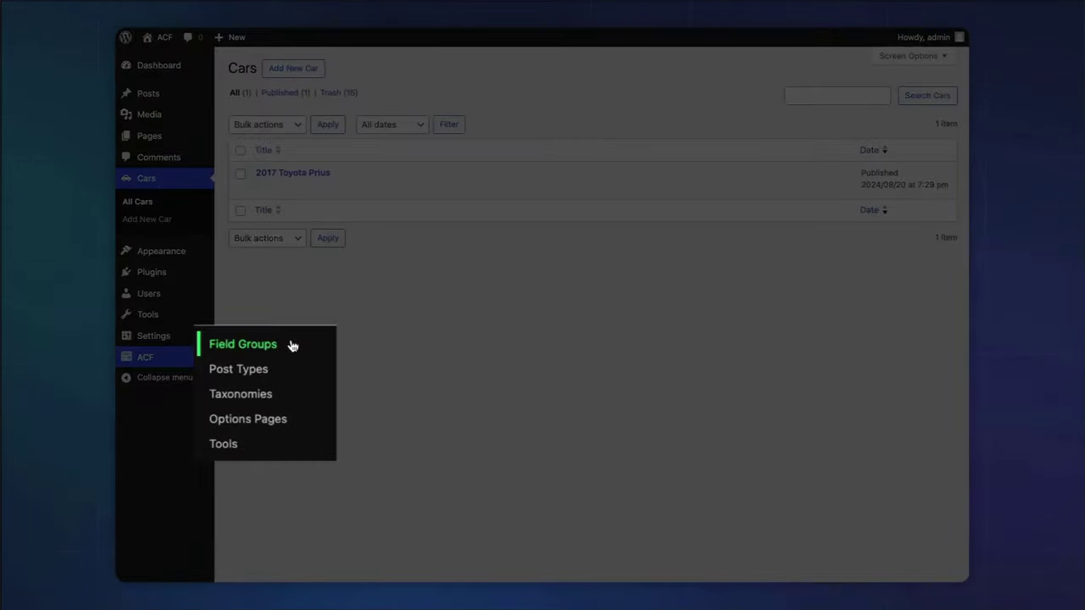
Add a field group named 'Vehicle details' with the location rule Post Type is equal to Car.
{"action": "left_click", "coordinate": [291, 345]}
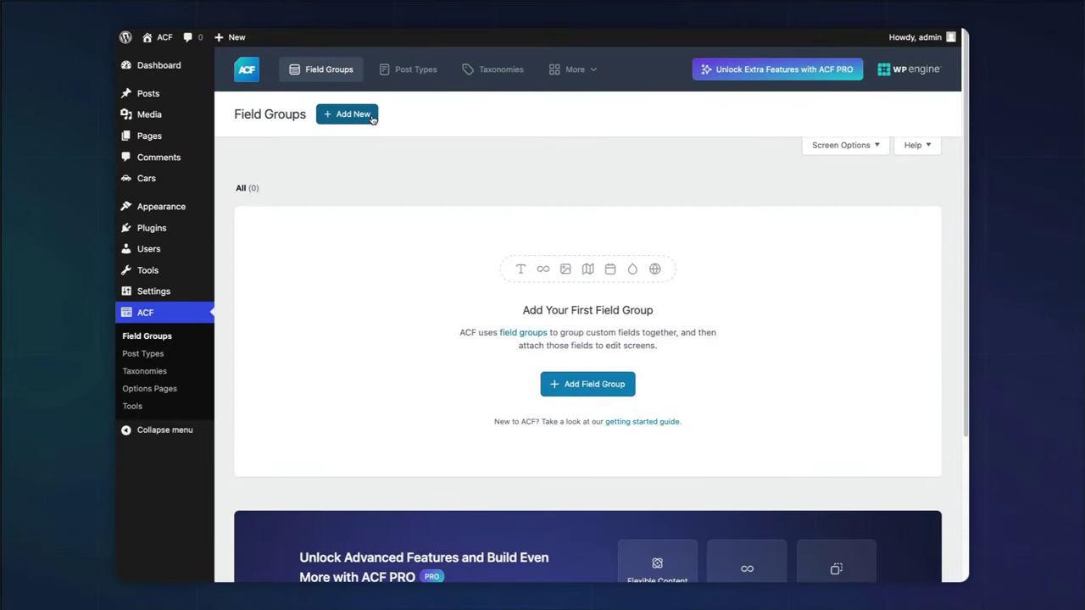
{"action": "left_click", "coordinate": [371, 119]}
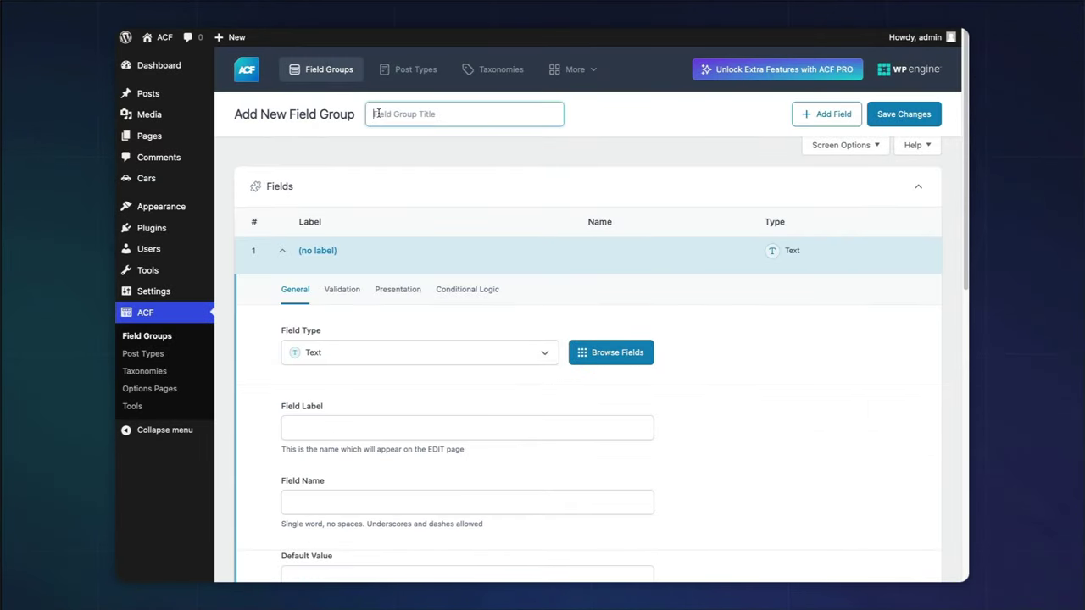
{"action": "type", "text": "Vehicle details"}
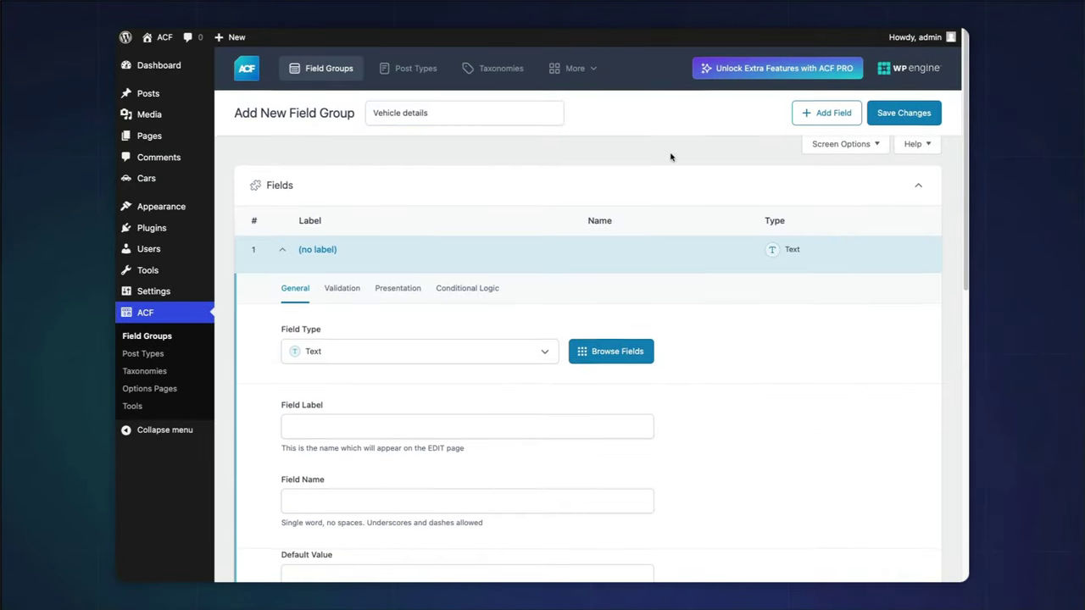
{"action": "scroll", "coordinate": [671, 156], "scroll_direction": "down", "scroll_amount": 6}
{"action": "scroll", "coordinate": [670, 157], "scroll_direction": "down", "scroll_amount": 2}
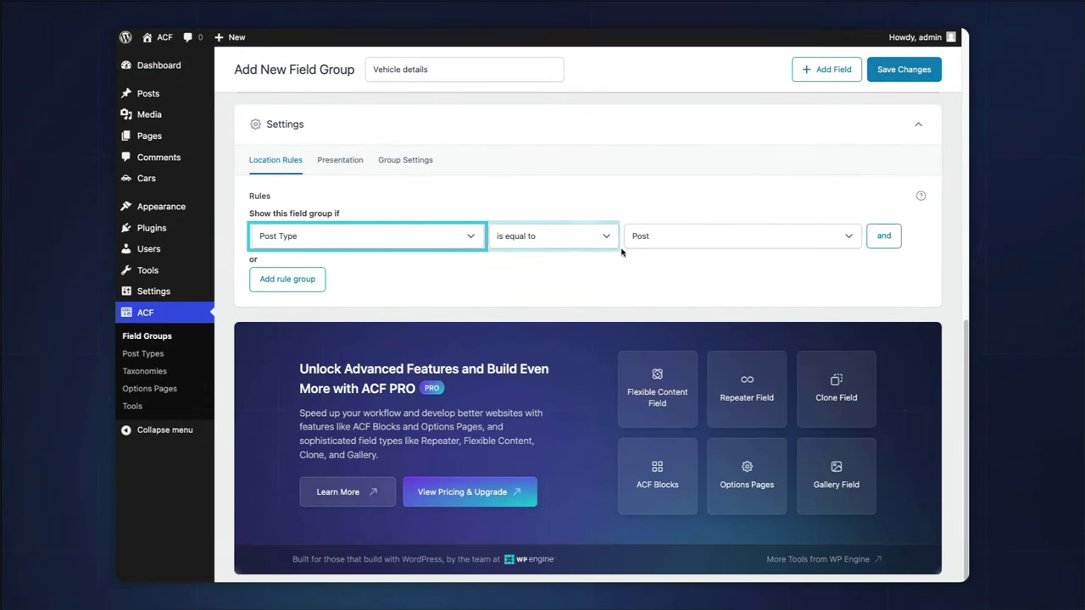
{"action": "left_click", "coordinate": [669, 241]}
{"action": "left_click", "coordinate": [661, 262]}
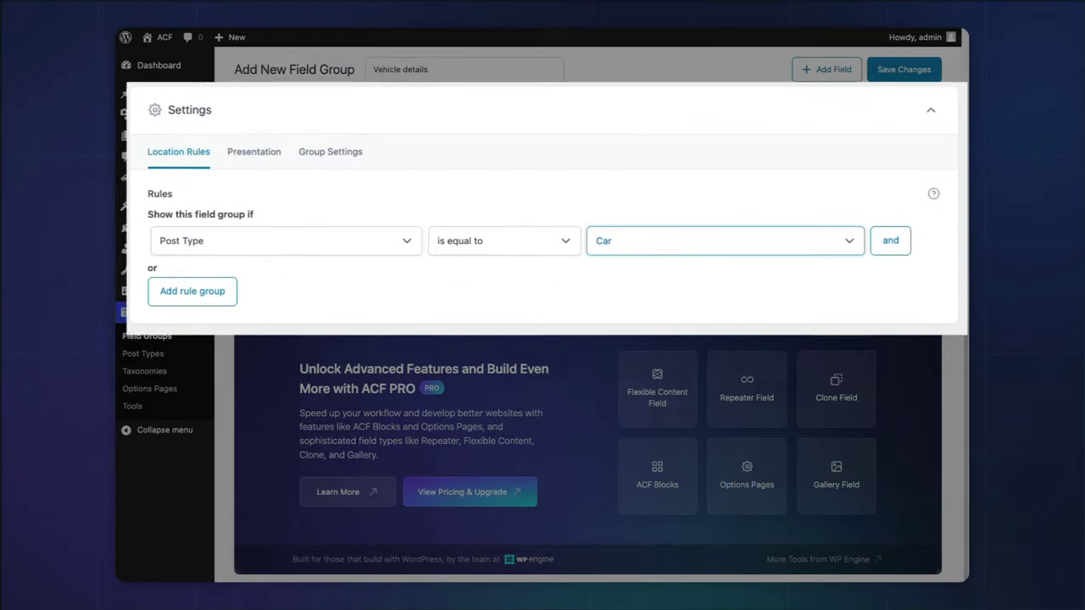
{"action": "scroll", "coordinate": [621, 187], "scroll_direction": "up", "scroll_amount": 2}
{"action": "scroll", "coordinate": [621, 187], "scroll_direction": "up", "scroll_amount": 6}
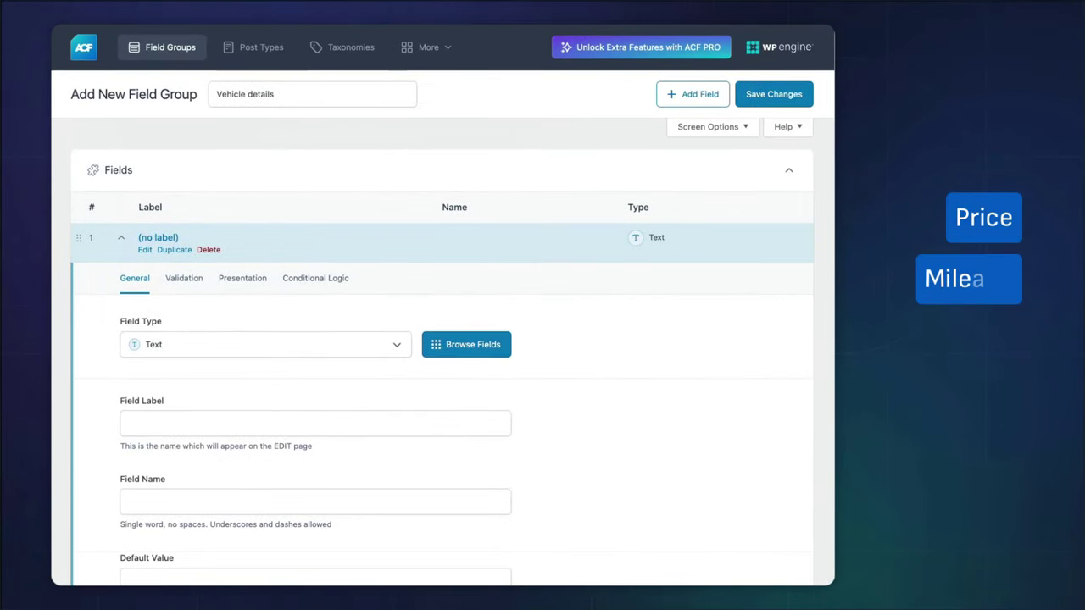
Label the first field Price, name it demo_price, and prepend a $ sign to its input.
{"action": "left_click", "coordinate": [229, 422]}
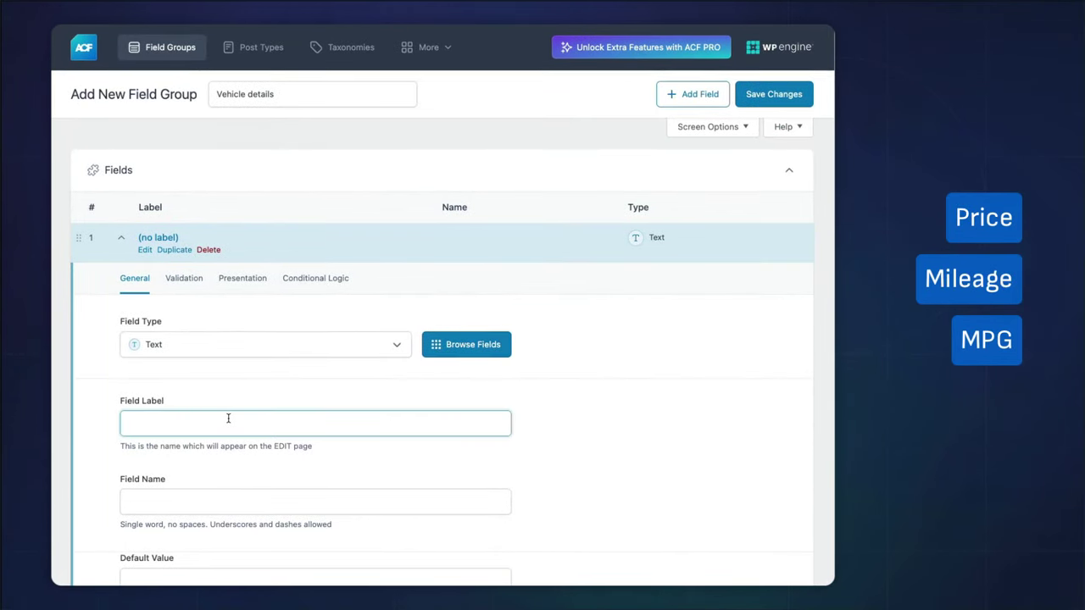
{"action": "type", "text": "Price"}
{"action": "key", "text": "Tab"}
{"action": "key", "text": "Home"}
{"action": "type", "text": "demo_"}
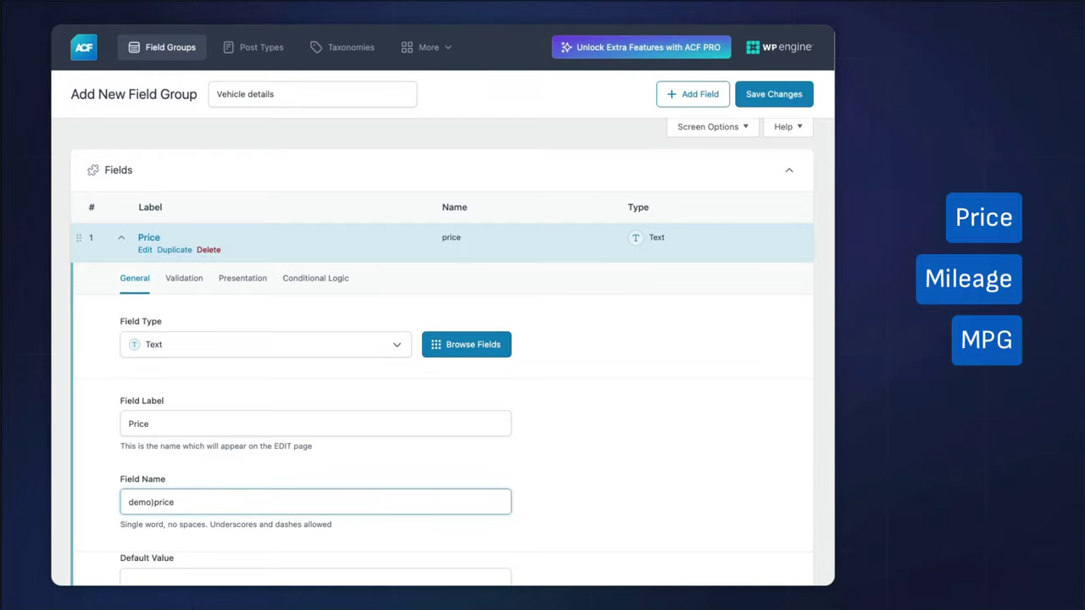
{"action": "scroll", "coordinate": [230, 379], "scroll_direction": "down", "scroll_amount": 2}
{"action": "left_click", "coordinate": [229, 210]}
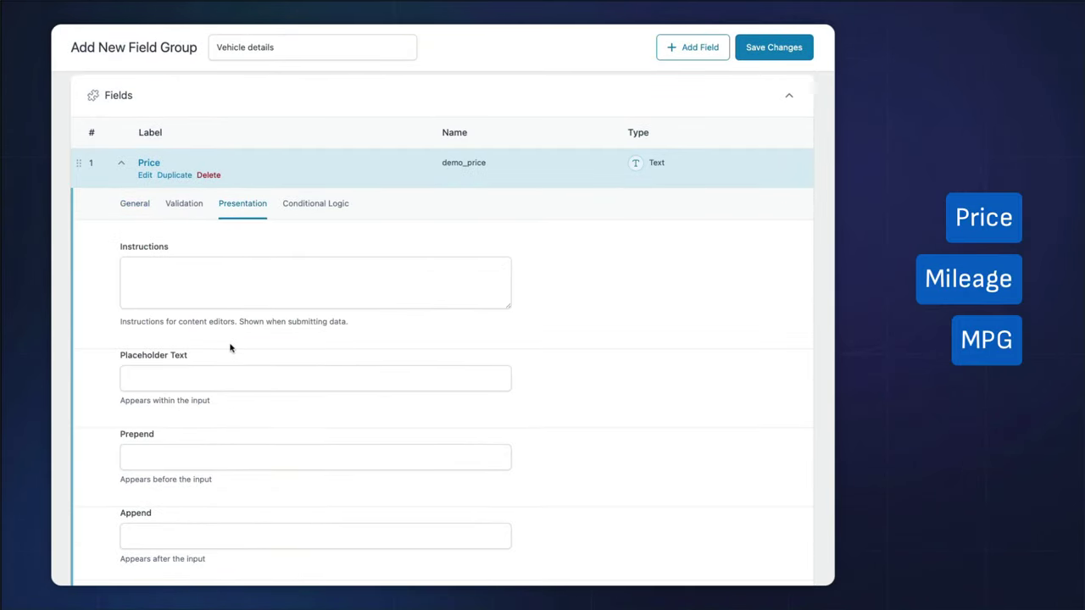
{"action": "scroll", "coordinate": [245, 412], "scroll_direction": "down", "scroll_amount": 5}
{"action": "left_click", "coordinate": [190, 248]}
{"action": "type", "text": "$"}
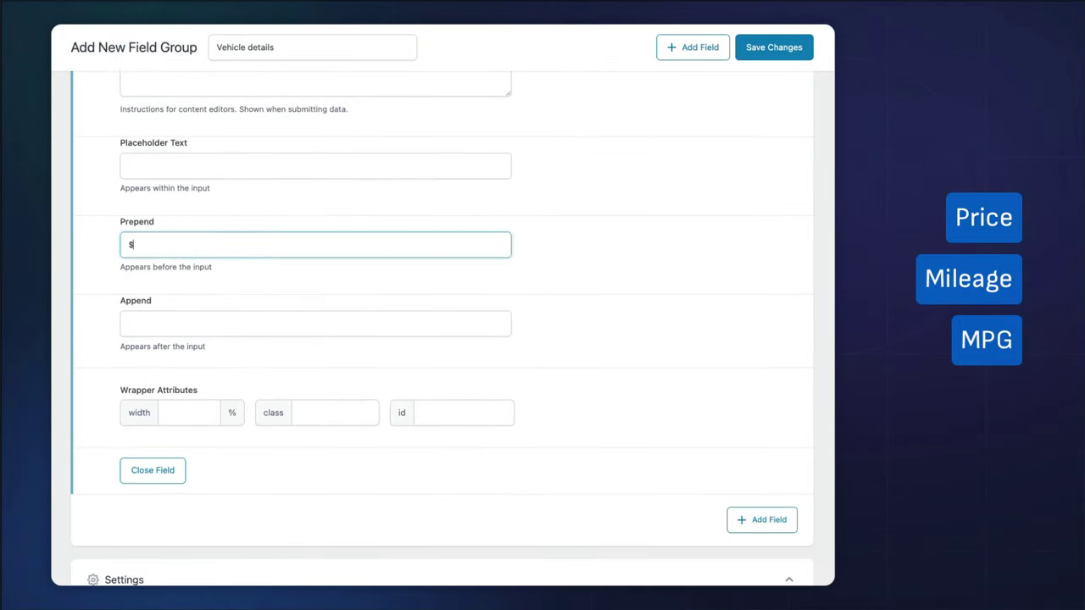
{"action": "left_click", "coordinate": [669, 446]}
{"action": "scroll", "coordinate": [668, 446], "scroll_direction": "up", "scroll_amount": 5}
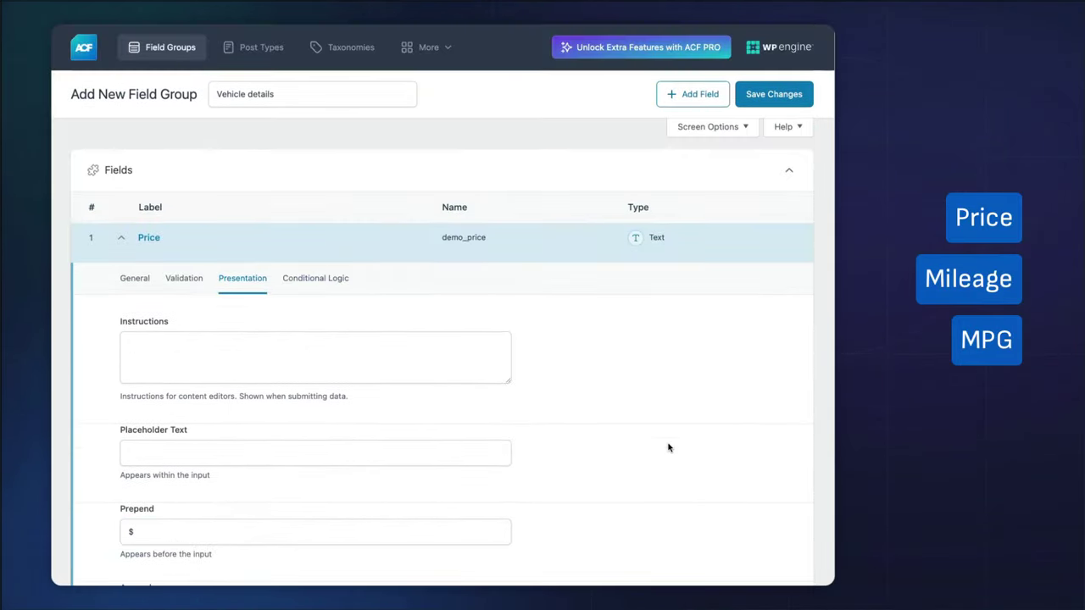
{"action": "left_click", "coordinate": [121, 239]}
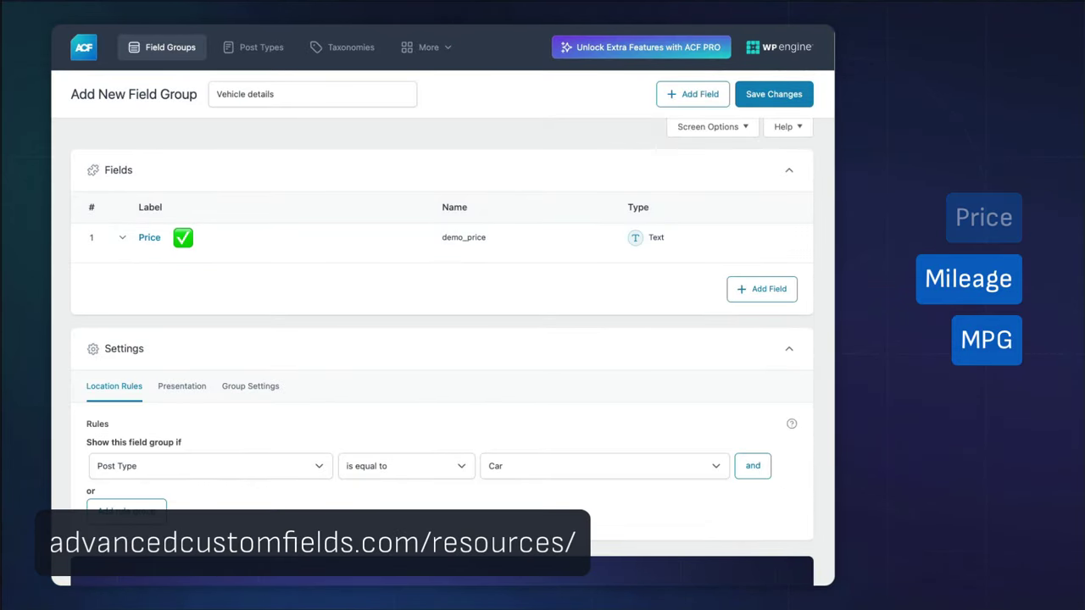
Add a Number field labelled Mileage with field name demo_mileage.
{"action": "left_click", "coordinate": [739, 289]}
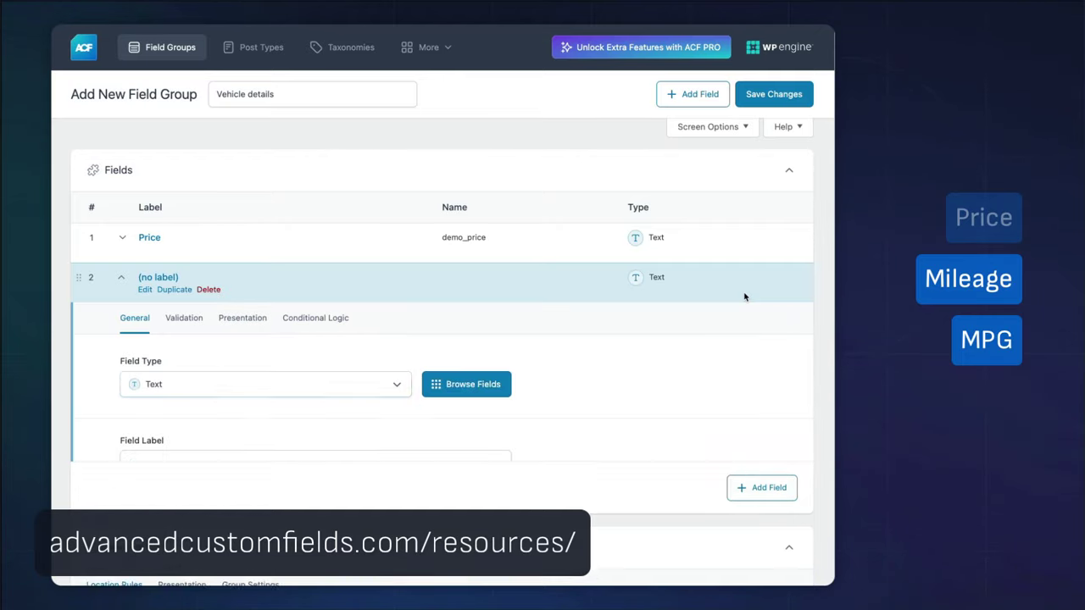
{"action": "left_click", "coordinate": [357, 392]}
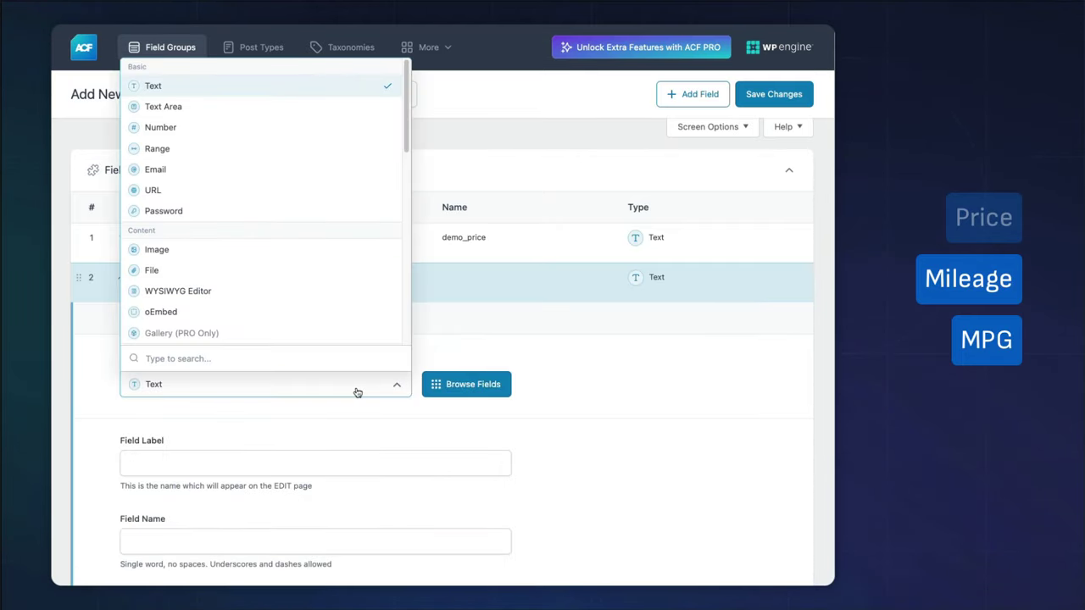
{"action": "type", "text": "num"}
{"action": "key", "text": "Return"}
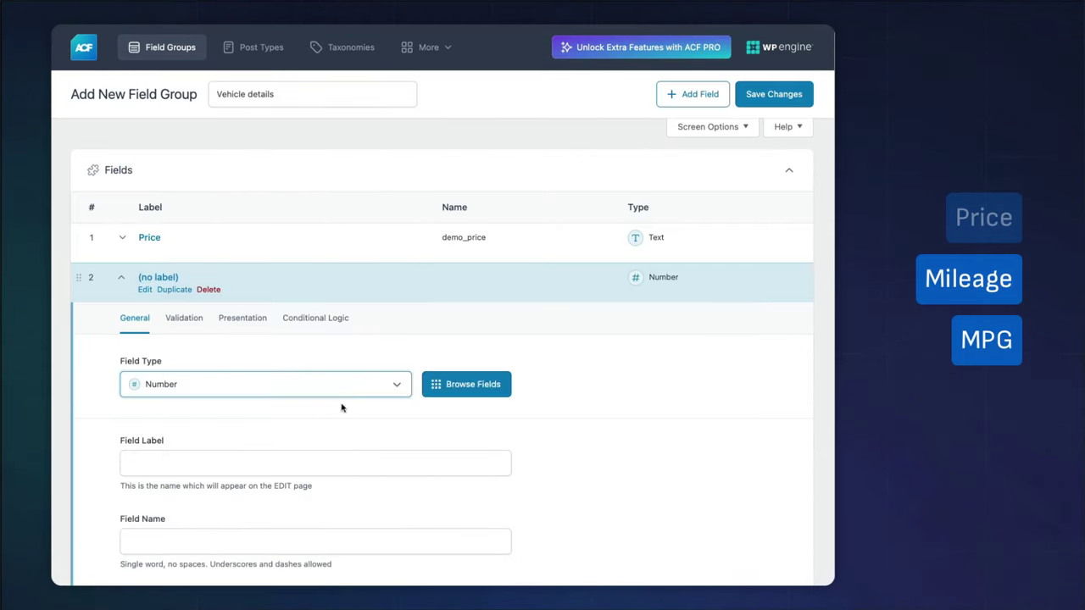
{"action": "scroll", "coordinate": [326, 459], "scroll_direction": "down", "scroll_amount": 2}
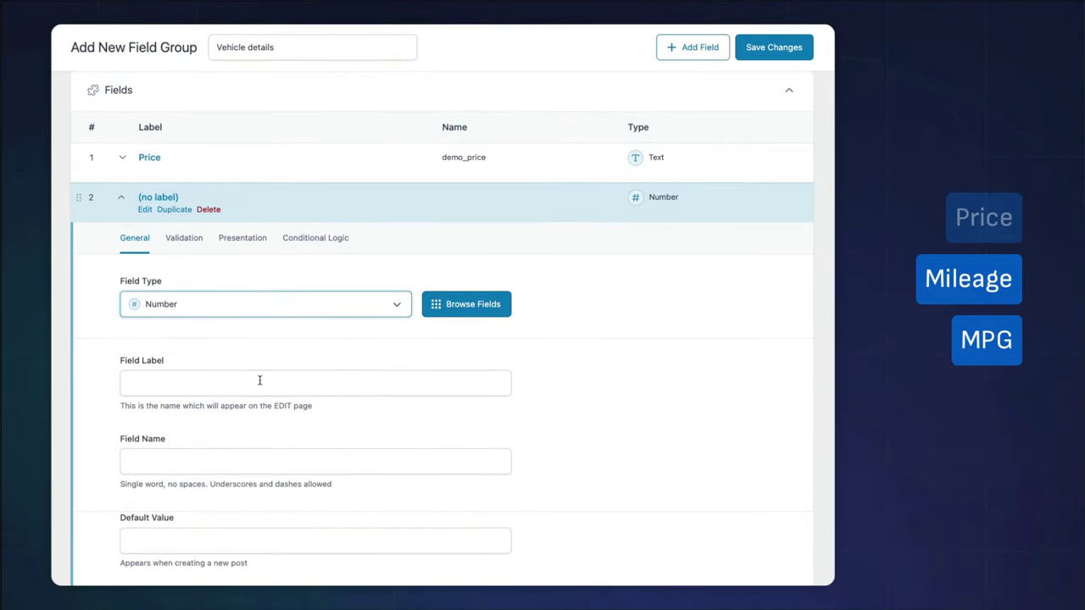
{"action": "left_click", "coordinate": [259, 381]}
{"action": "key", "text": "Tab"}
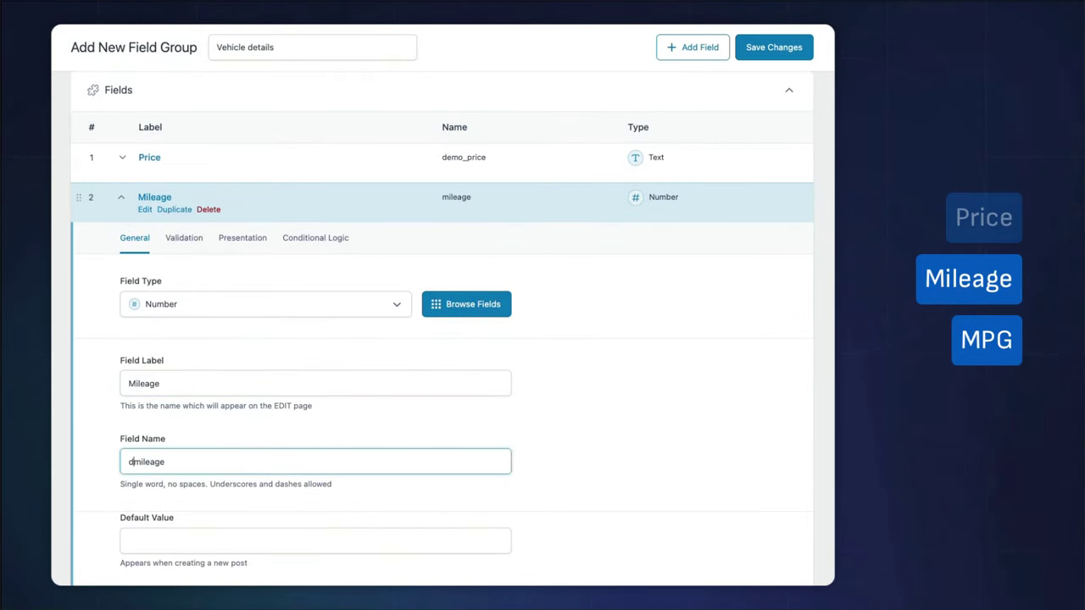
{"action": "key", "text": "Home"}
{"action": "type", "text": "demo_"}
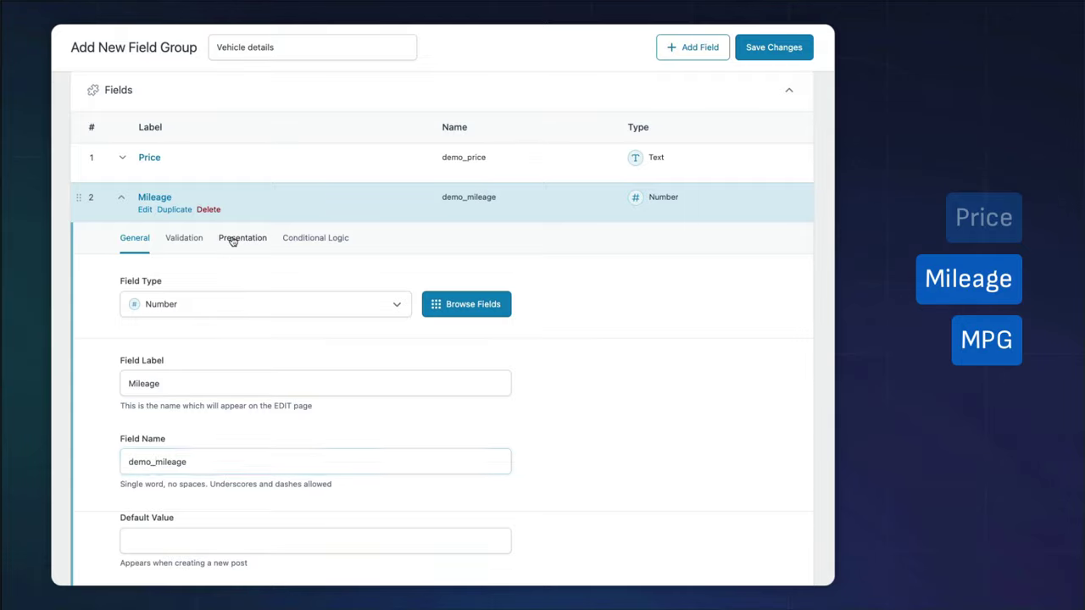
Append 'miles' after the Mileage input and collapse the field.
{"action": "left_click", "coordinate": [237, 238]}
{"action": "scroll", "coordinate": [208, 484], "scroll_direction": "down", "scroll_amount": 1}
{"action": "scroll", "coordinate": [161, 547], "scroll_direction": "down", "scroll_amount": 4}
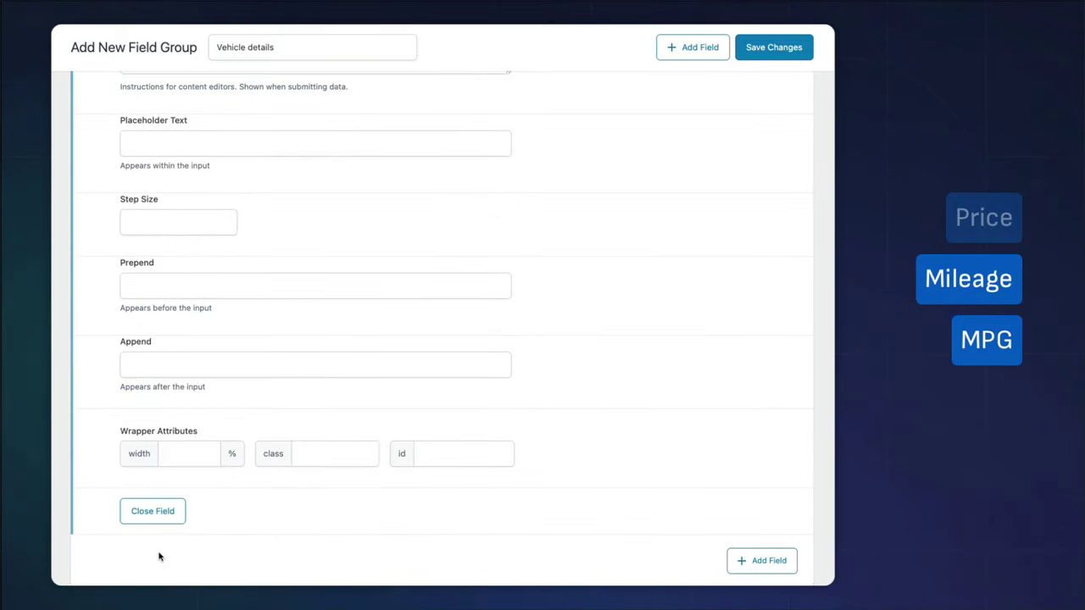
{"action": "left_click", "coordinate": [158, 362]}
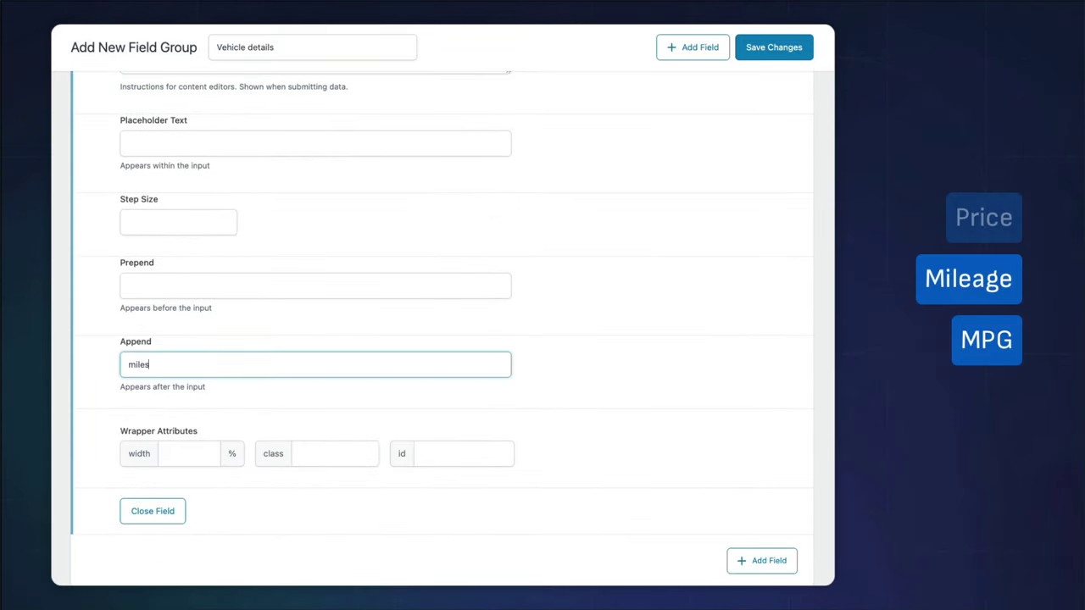
{"action": "type", "text": "miles"}
{"action": "scroll", "coordinate": [462, 328], "scroll_direction": "up", "scroll_amount": 4}
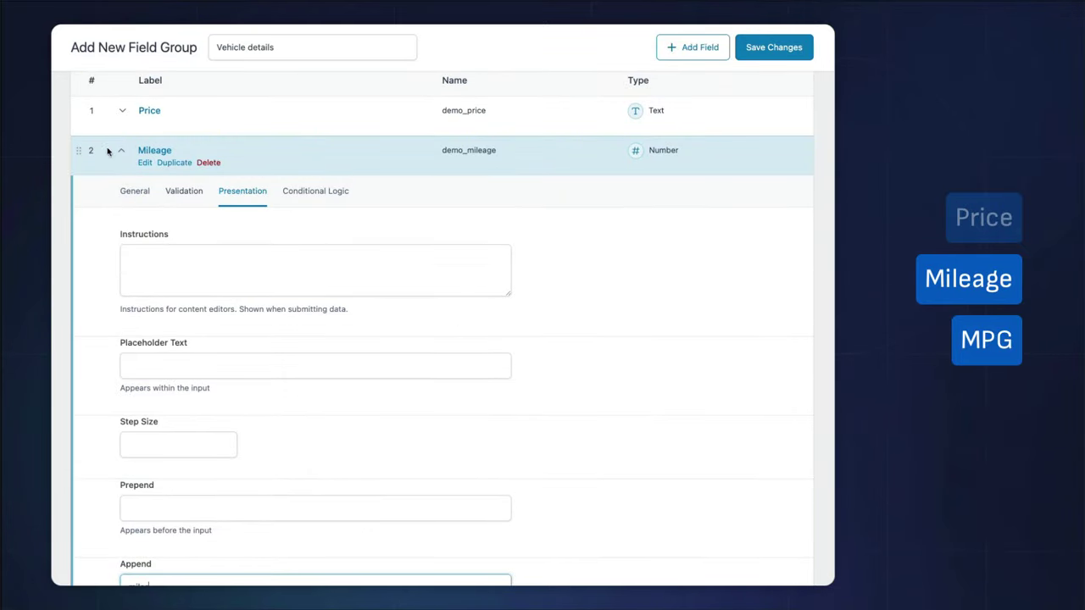
{"action": "left_click", "coordinate": [121, 155]}
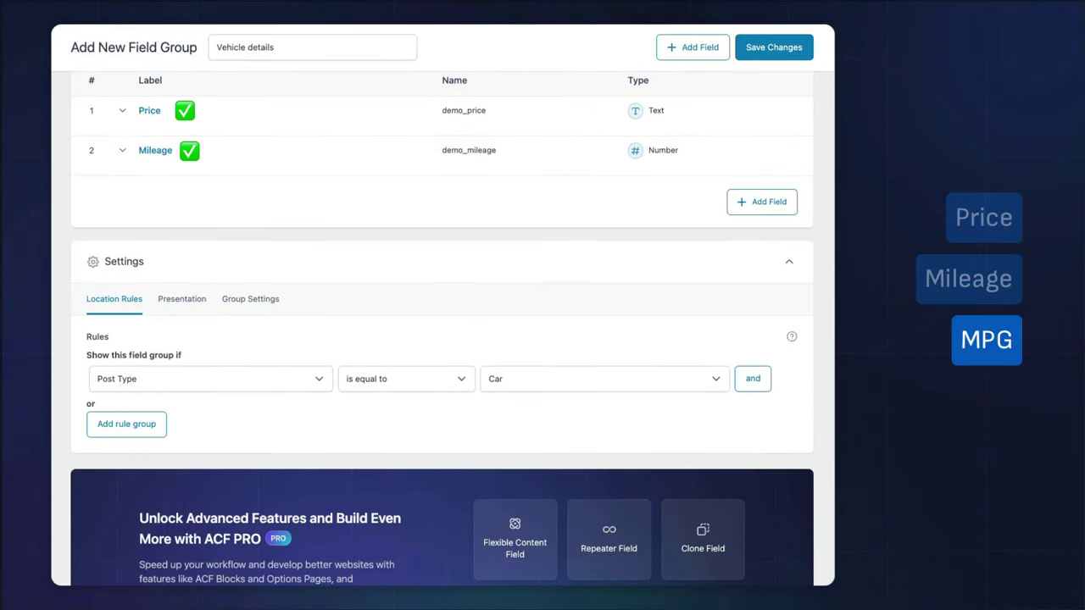
Add a Group field labelled 'Miles Per Gallon (MPG)' named demo_miles_per_gallon_mpg.
{"action": "left_click", "coordinate": [754, 204]}
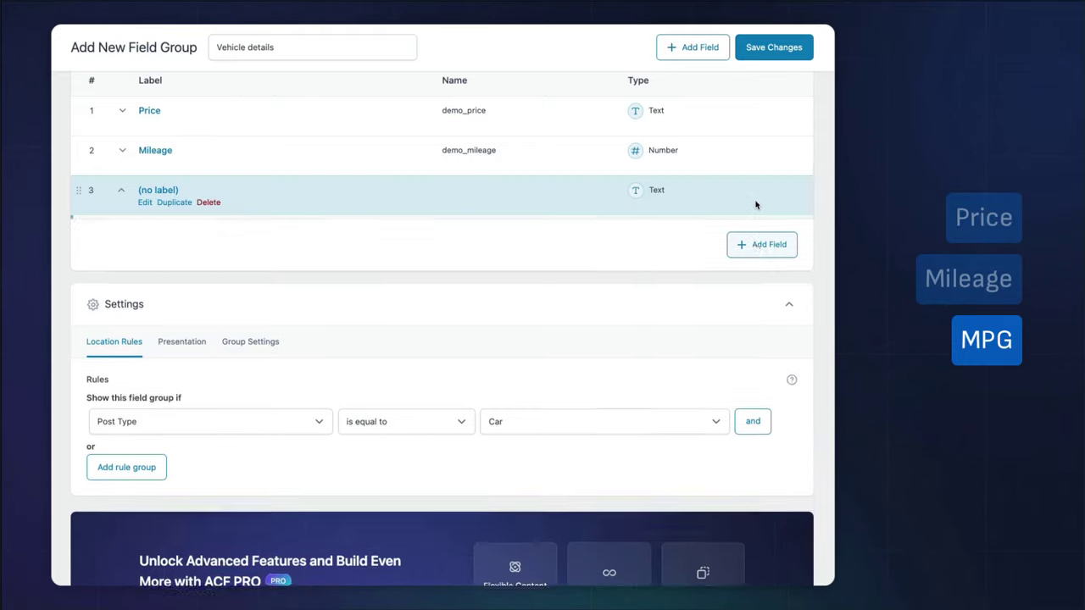
{"action": "left_click", "coordinate": [344, 297]}
{"action": "type", "text": "gr"}
{"action": "left_click", "coordinate": [155, 402]}
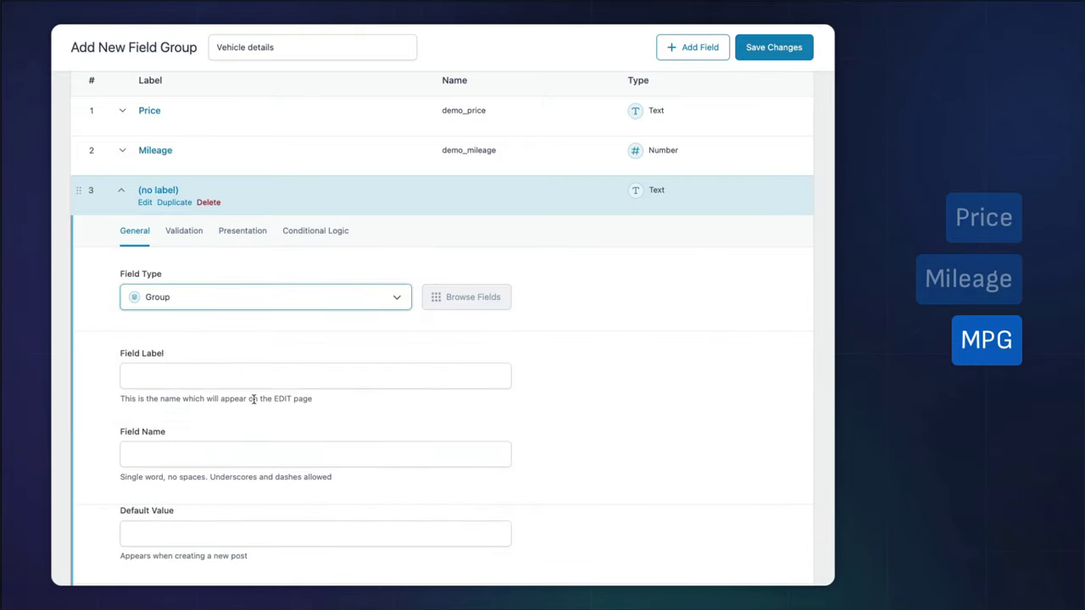
{"action": "left_click", "coordinate": [233, 375]}
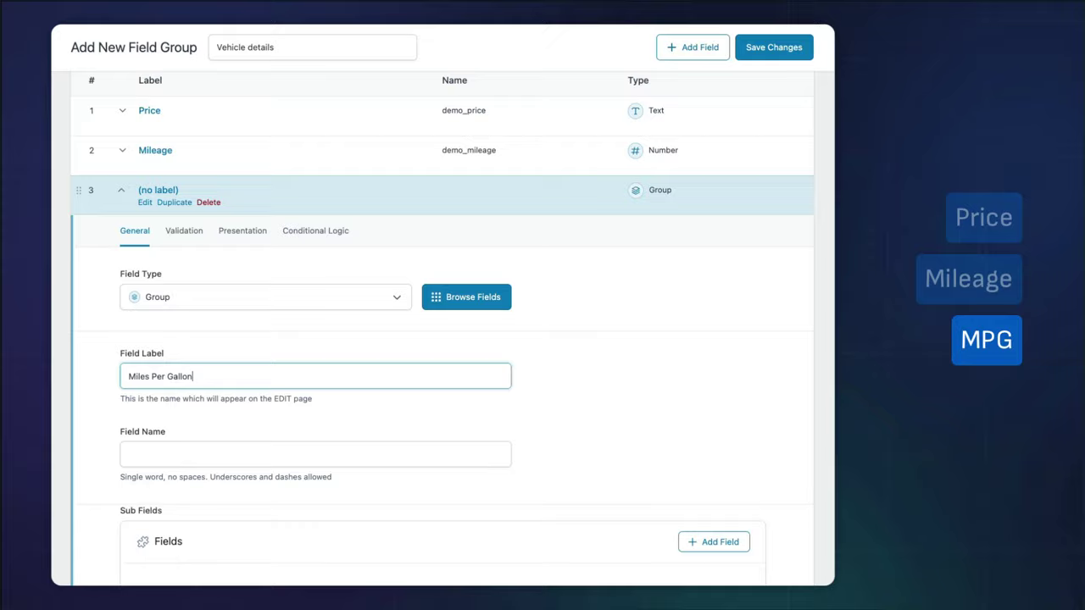
{"action": "type", "text": "Miles Per Gallon (MPT"}
{"action": "key", "text": "BackSpace"}
{"action": "type", "text": "G)"}
{"action": "left_click", "coordinate": [260, 445]}
{"action": "key", "text": "Home"}
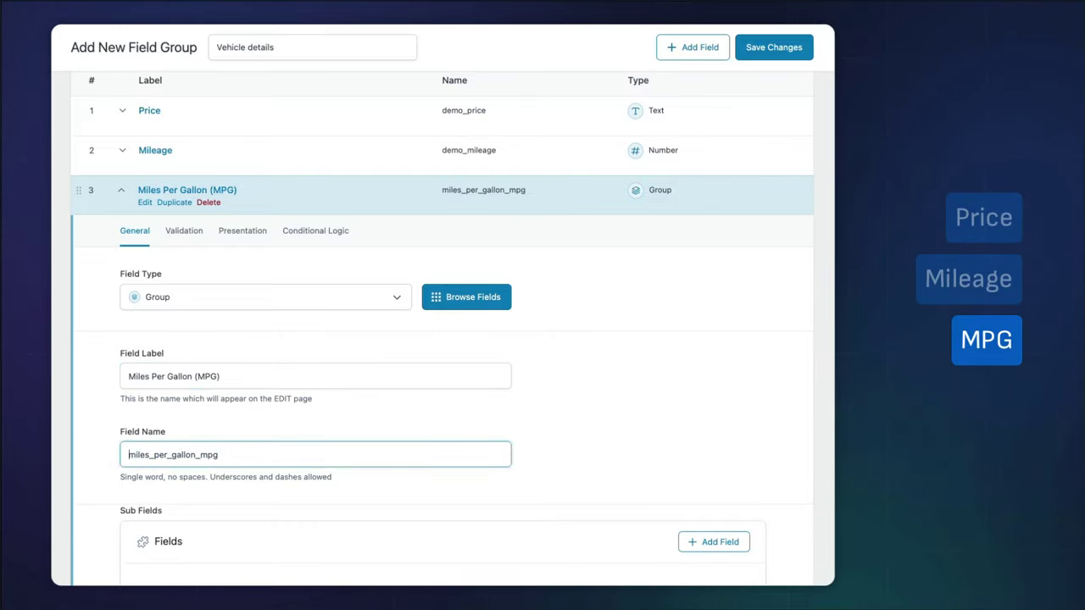
{"action": "type", "text": "demo_"}
{"action": "scroll", "coordinate": [441, 329], "scroll_direction": "down", "scroll_amount": 4}
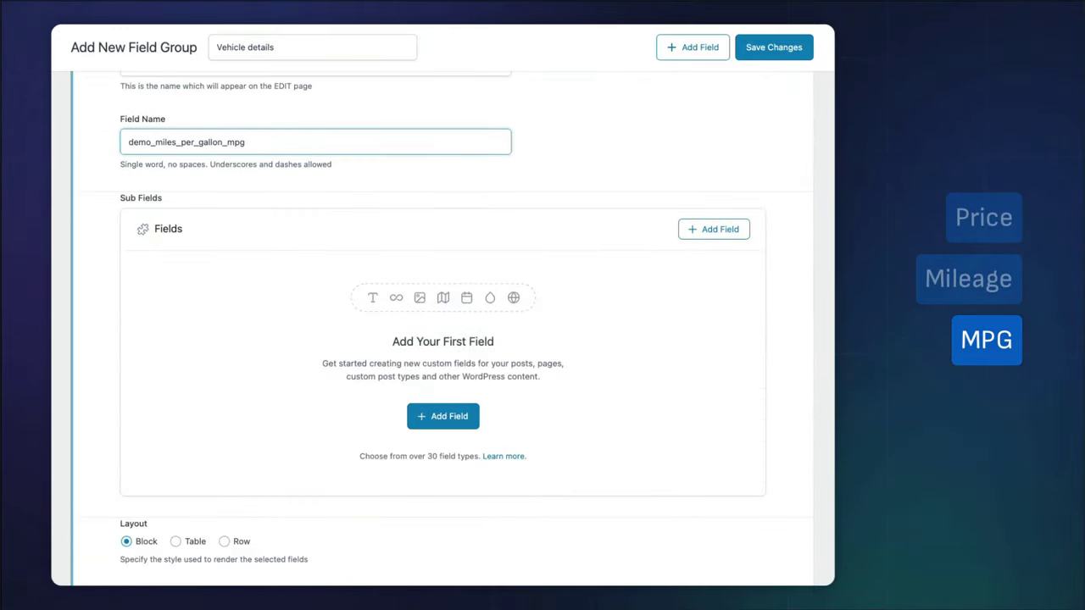
Add a City sub-field named demo_city with 'City' appended after its input.
{"action": "left_click", "coordinate": [439, 416]}
{"action": "scroll", "coordinate": [436, 418], "scroll_direction": "down", "scroll_amount": 1}
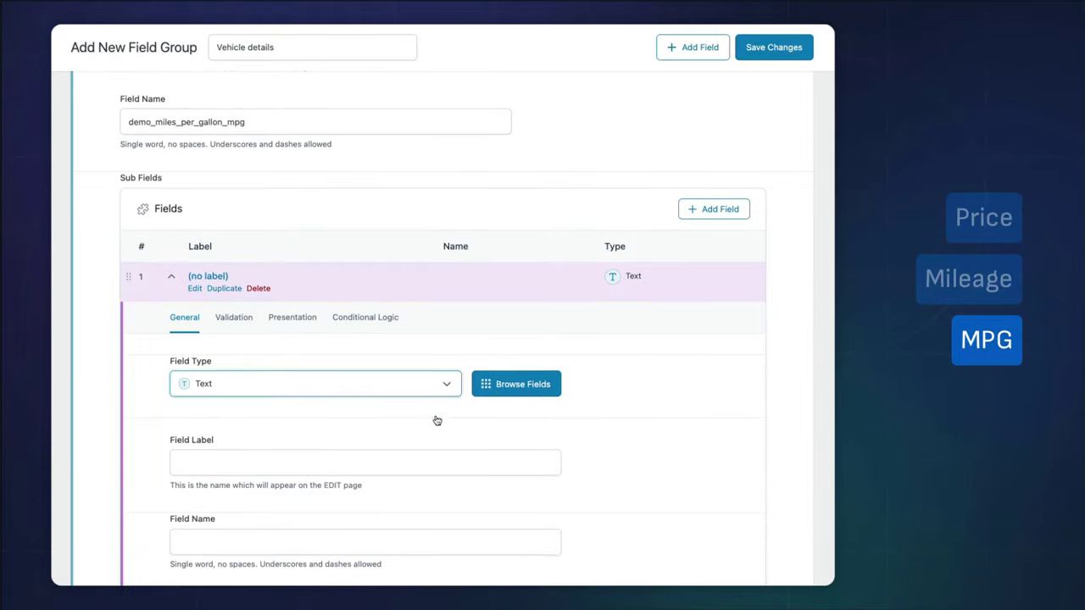
{"action": "scroll", "coordinate": [436, 418], "scroll_direction": "down", "scroll_amount": 1}
{"action": "left_click", "coordinate": [326, 367]}
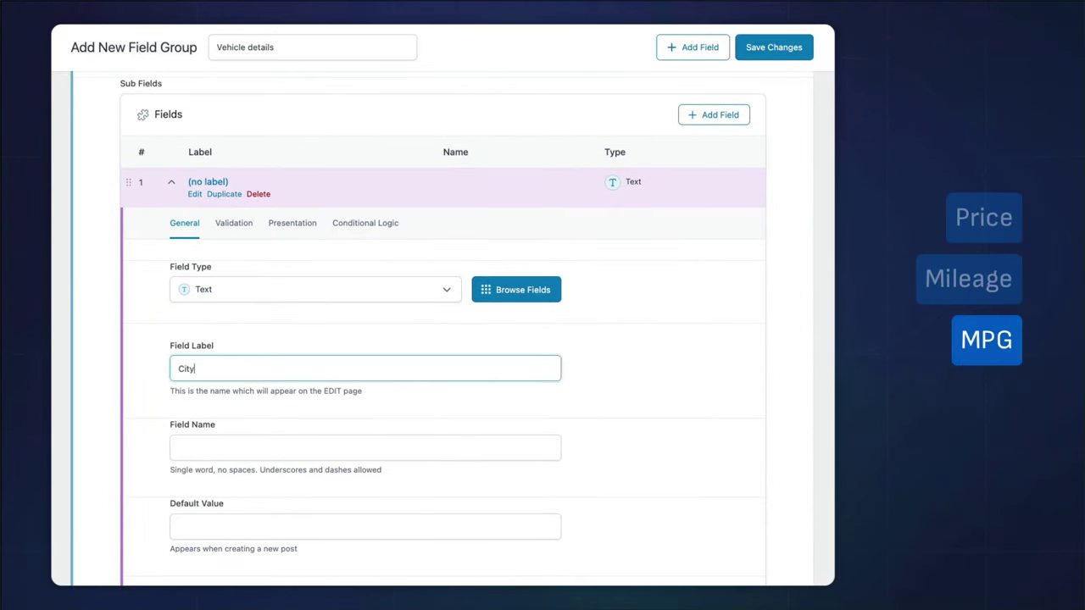
{"action": "type", "text": "City"}
{"action": "key", "text": "Tab"}
{"action": "key", "text": "Home"}
{"action": "type", "text": "dem"}
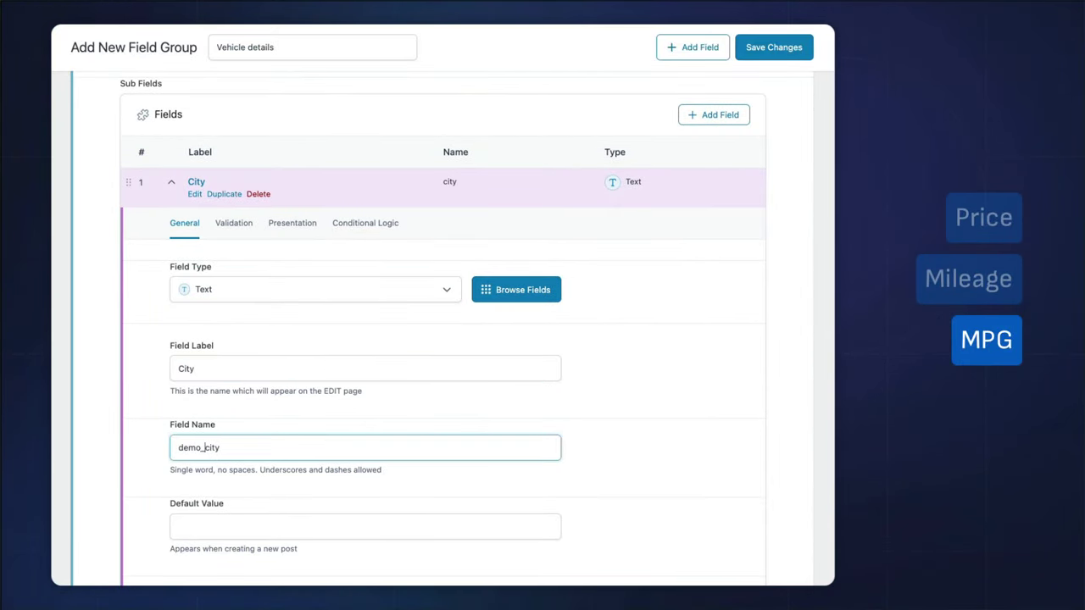
{"action": "left_click", "coordinate": [281, 227]}
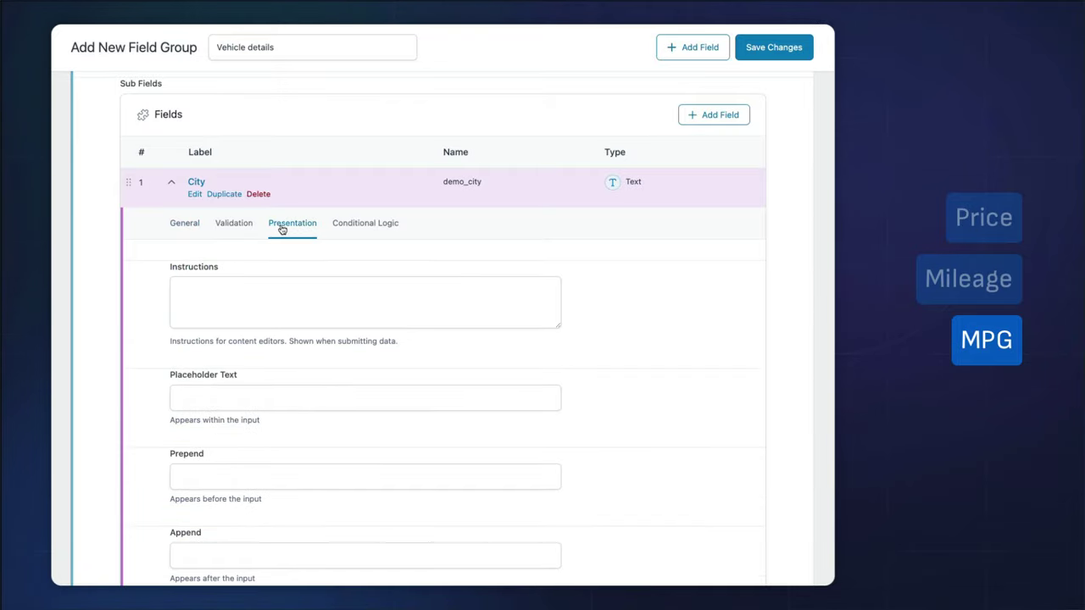
{"action": "scroll", "coordinate": [300, 337], "scroll_direction": "down", "scroll_amount": 2}
{"action": "left_click", "coordinate": [260, 464]}
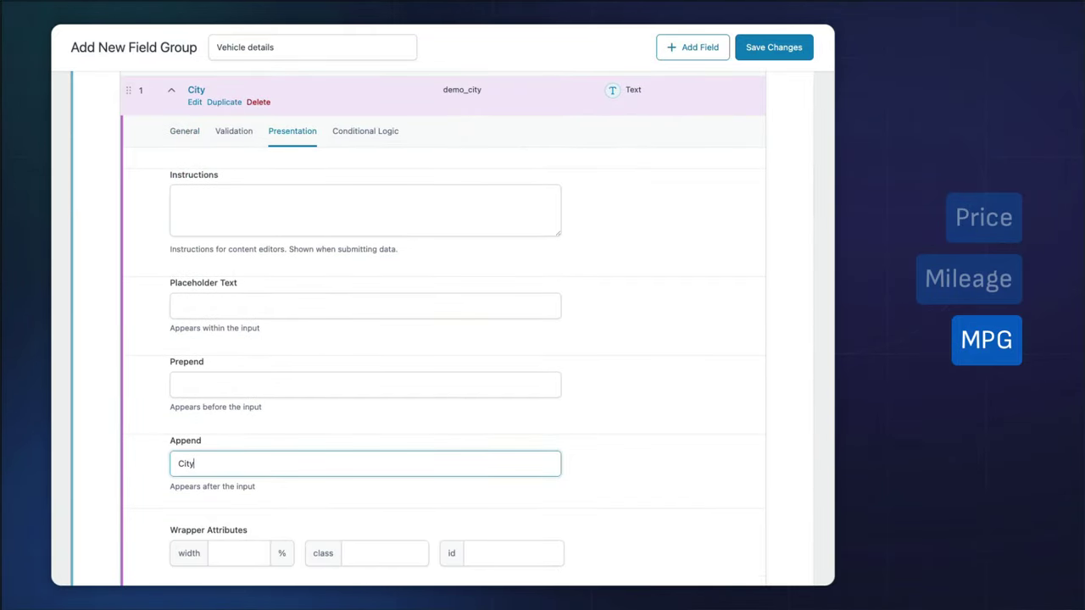
{"action": "type", "text": "City"}
{"action": "left_click", "coordinate": [171, 91]}
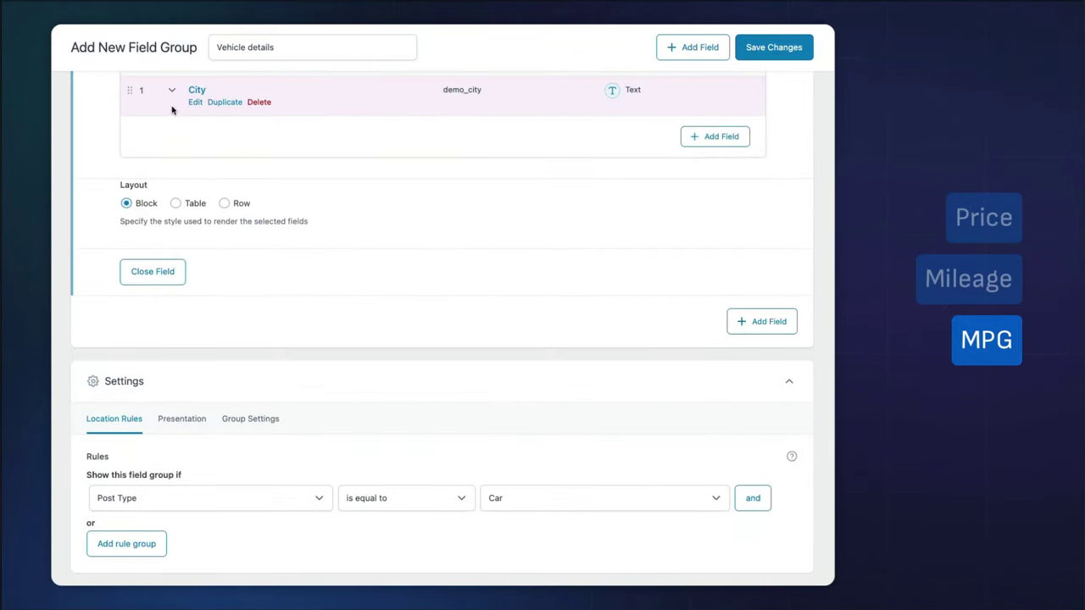
Add a Highway sub-field named demo_highway with 'Highway' appended after its input.
{"action": "left_click", "coordinate": [711, 135]}
{"action": "left_click", "coordinate": [261, 320]}
{"action": "type", "text": "High"}
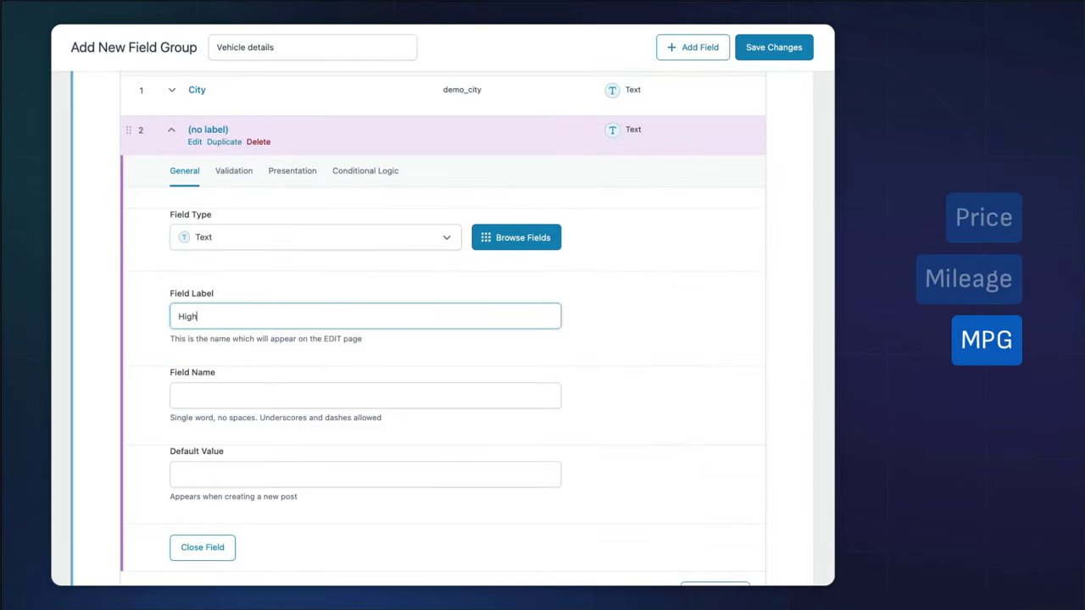
{"action": "type", "text": "way"}
{"action": "key", "text": "Tab"}
{"action": "key", "text": "Home"}
{"action": "type", "text": "demo_"}
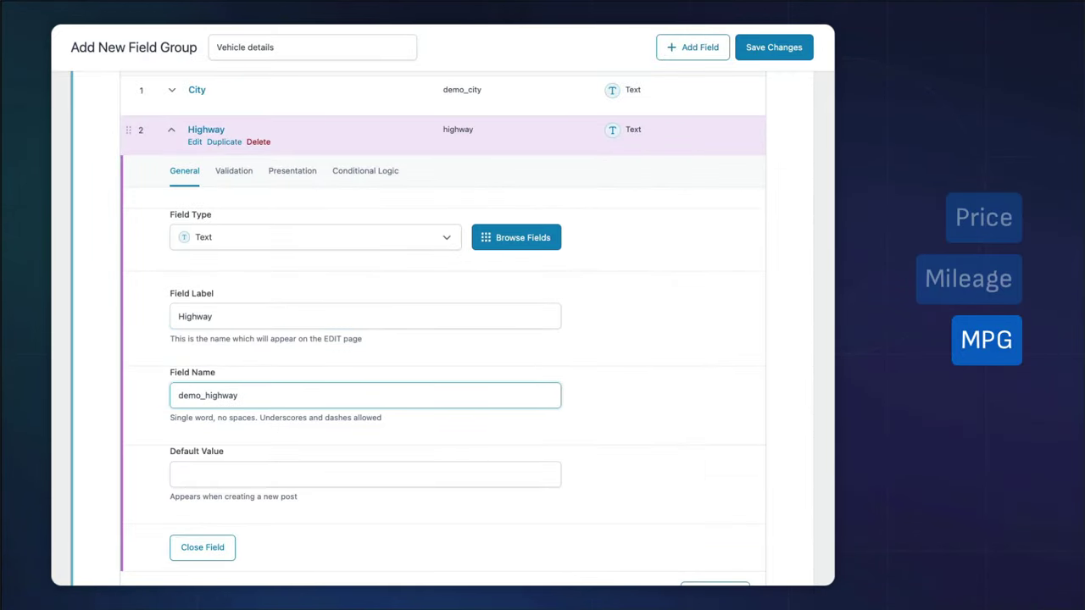
{"action": "left_click", "coordinate": [288, 173]}
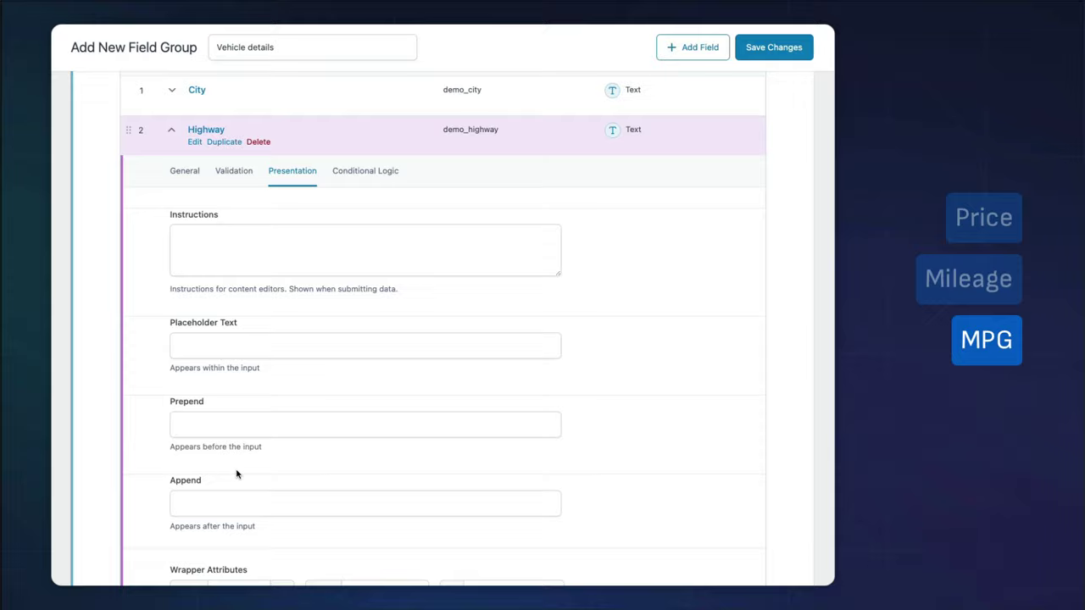
{"action": "left_click", "coordinate": [229, 503]}
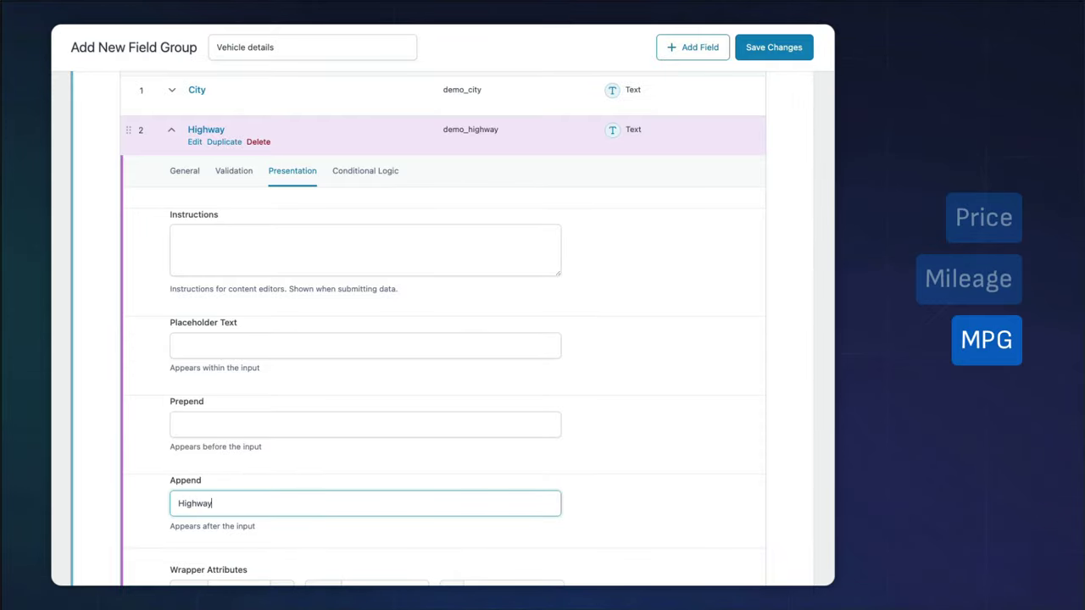
{"action": "left_click", "coordinate": [171, 129]}
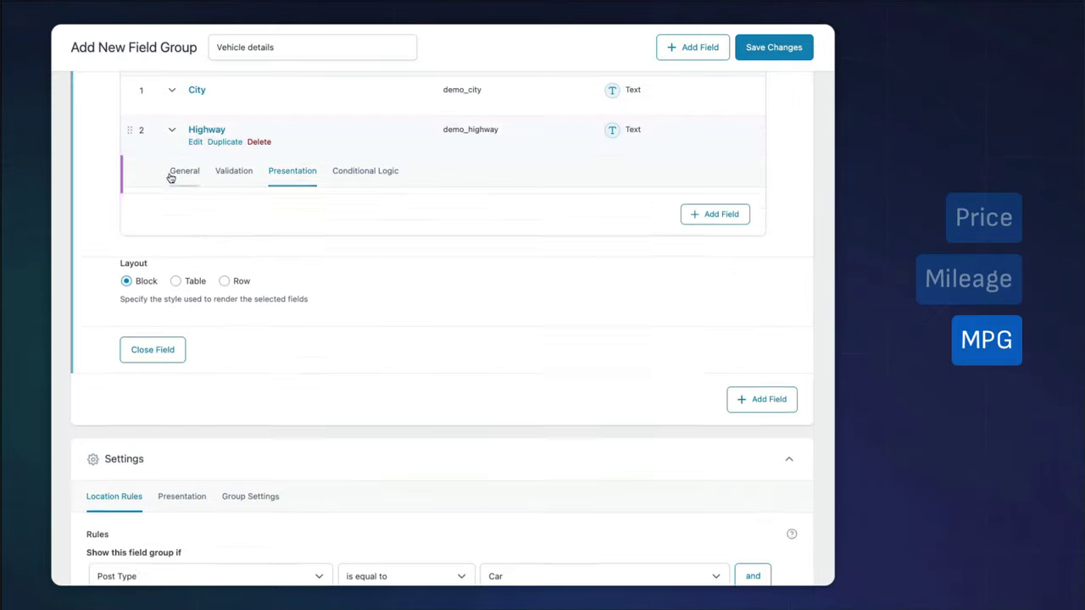
{"action": "scroll", "coordinate": [181, 229], "scroll_direction": "up", "scroll_amount": 2}
{"action": "scroll", "coordinate": [182, 222], "scroll_direction": "up", "scroll_amount": 10}
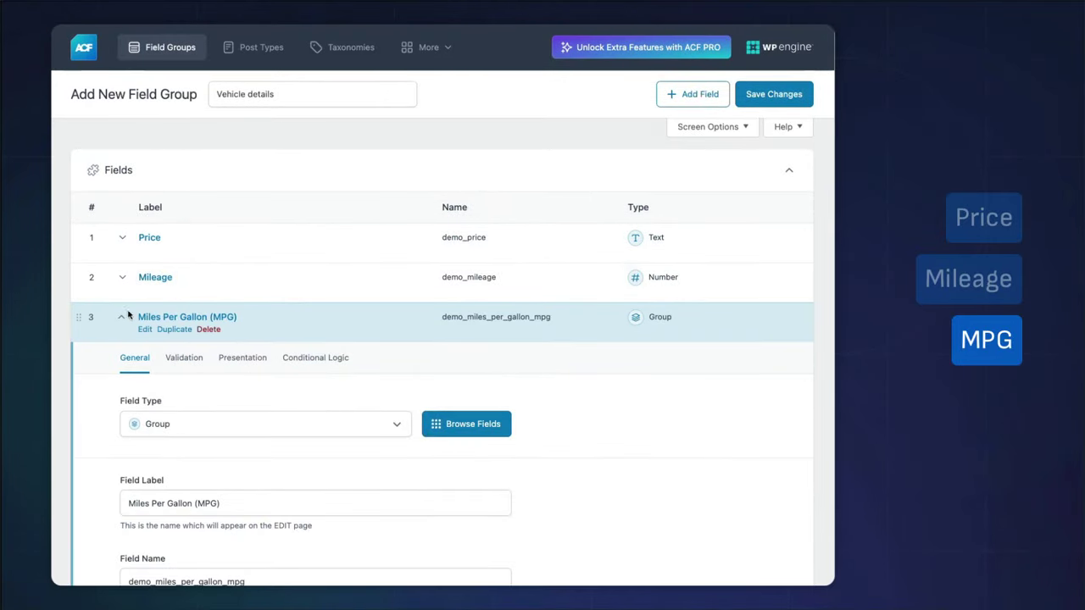
Collapse the Miles Per Gallon (MPG) field's settings.
{"action": "left_click", "coordinate": [122, 318]}
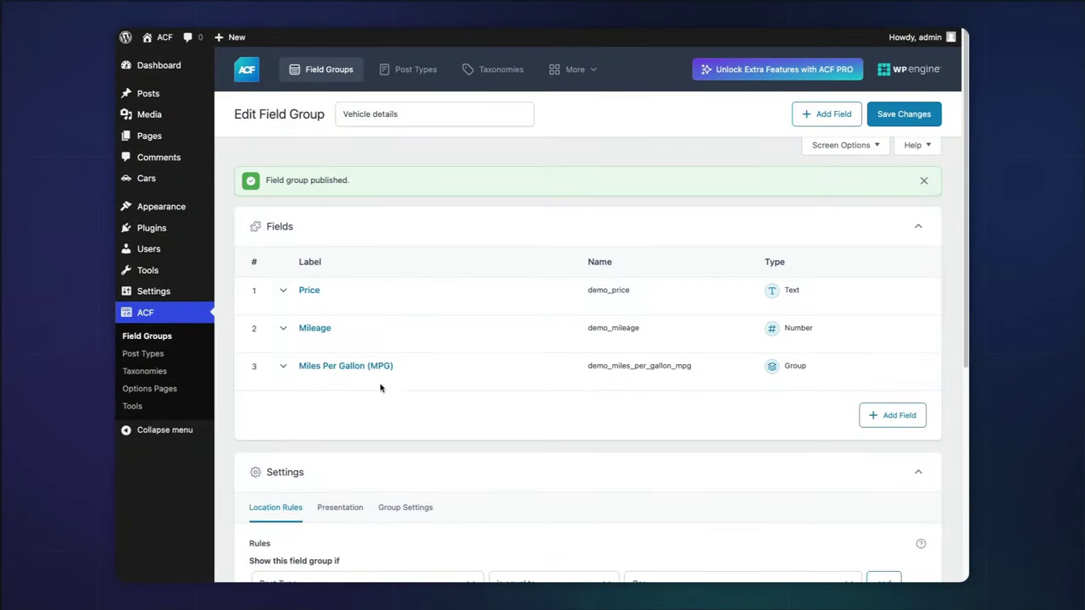
Enter price 25,000, mileage 92108, city MPG 25 and highway MPG 32 for the 2017 Toyota Prius, then save.
{"action": "left_click", "coordinate": [170, 181]}
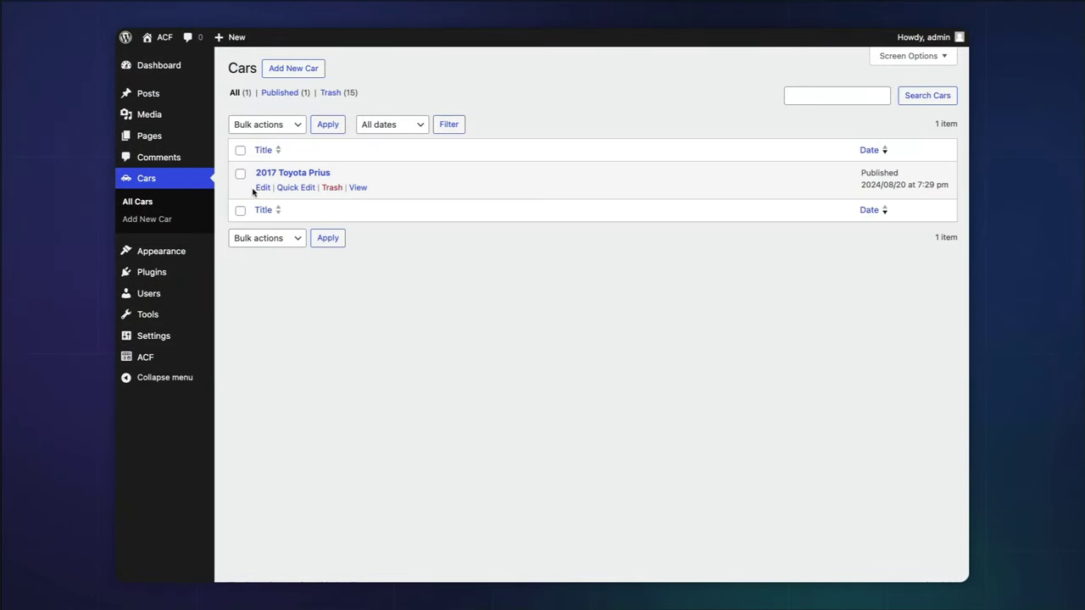
{"action": "left_click", "coordinate": [263, 188]}
{"action": "left_click", "coordinate": [231, 363]}
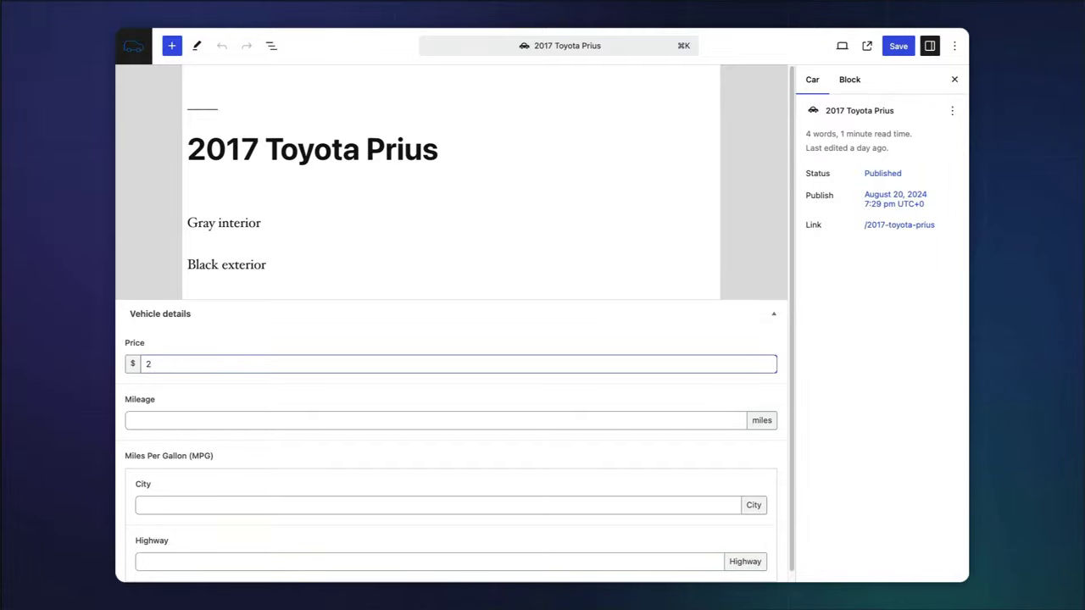
{"action": "left_click", "coordinate": [221, 417]}
{"action": "type", "text": "9210"}
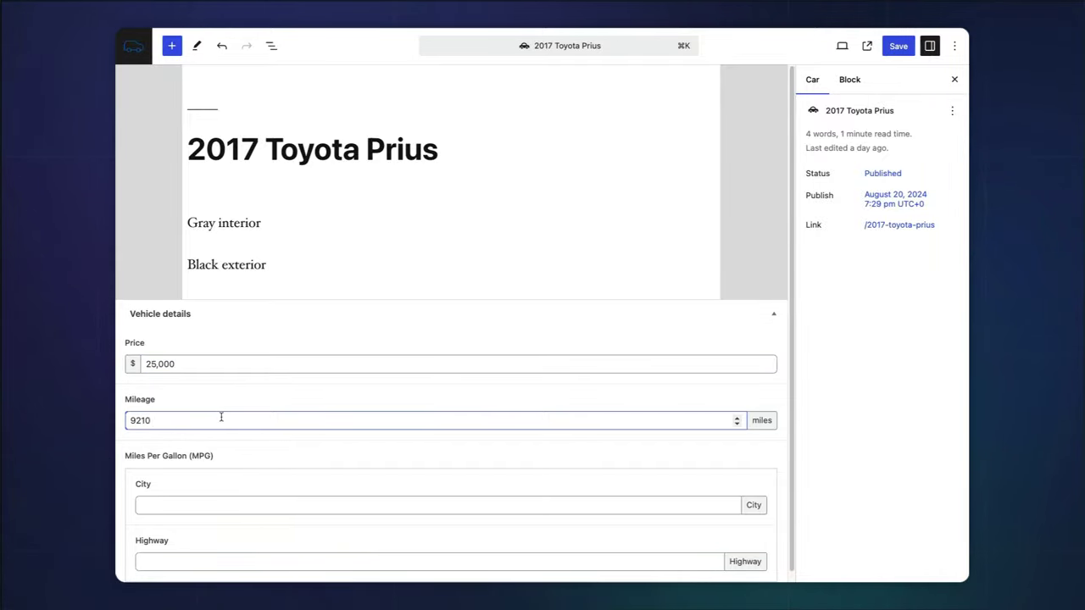
{"action": "type", "text": "8"}
{"action": "left_click", "coordinate": [209, 504]}
{"action": "type", "text": "25"}
{"action": "key", "text": "Tab"}
{"action": "type", "text": "32"}
{"action": "scroll", "coordinate": [238, 489], "scroll_direction": "down", "scroll_amount": 1}
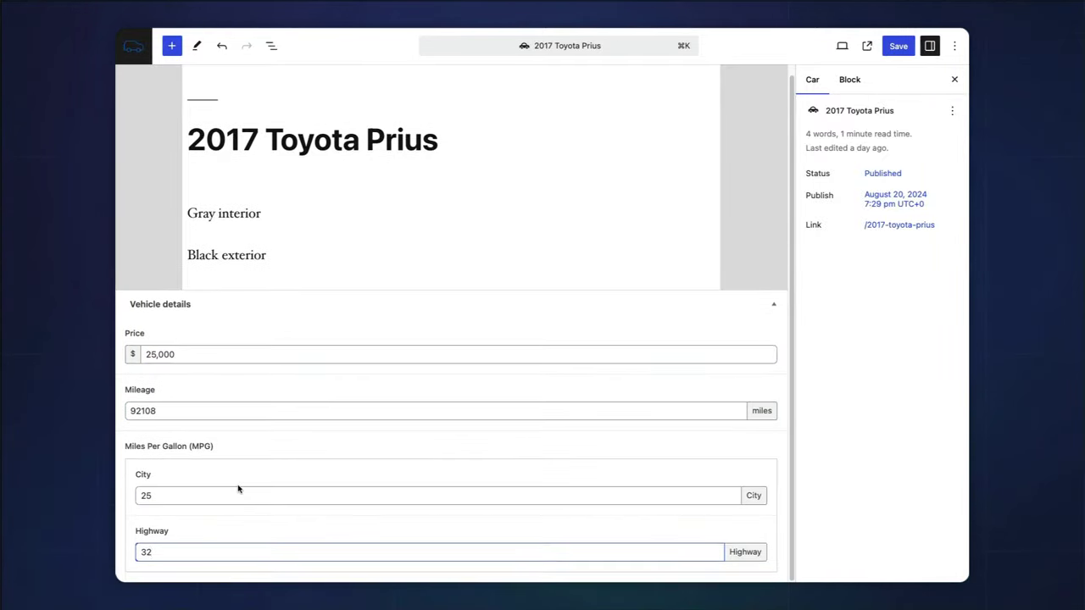
{"action": "left_click", "coordinate": [897, 47]}
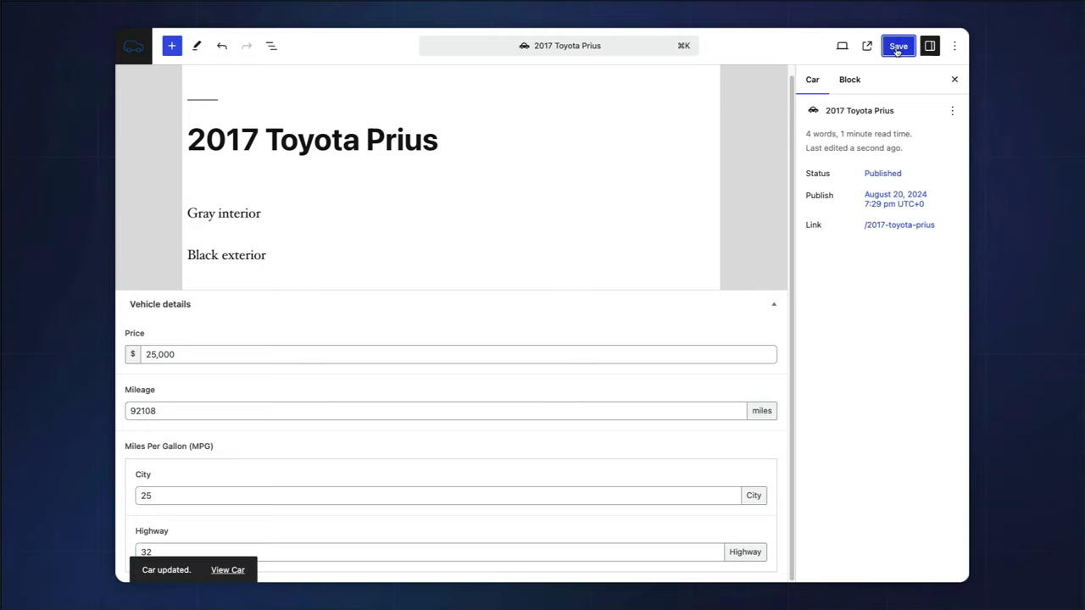
View the updated 2017 Toyota Prius page on the site and scroll down its content.
{"action": "left_click", "coordinate": [229, 569]}
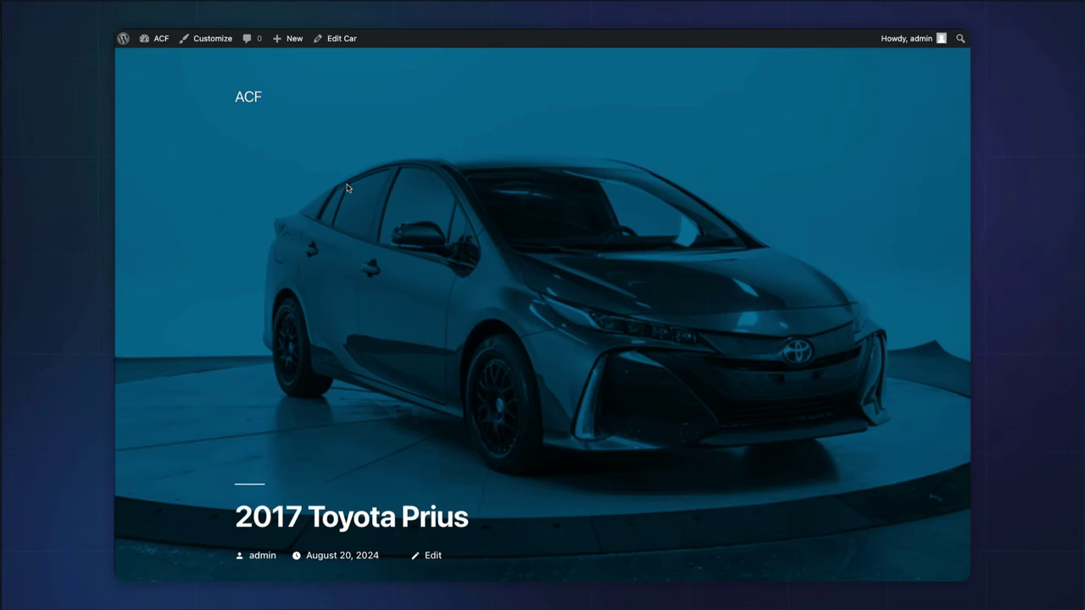
{"action": "scroll", "coordinate": [505, 269], "scroll_direction": "down", "scroll_amount": 5}
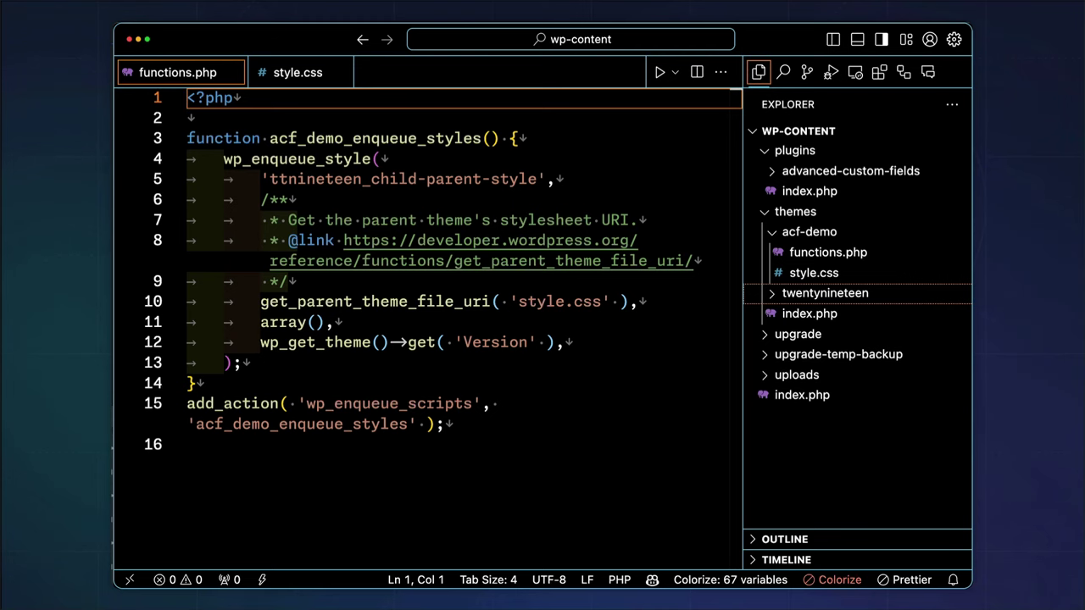
Copy single.php from the twentynineteen theme and paste it into the acf-demo folder.
{"action": "left_click", "coordinate": [772, 294]}
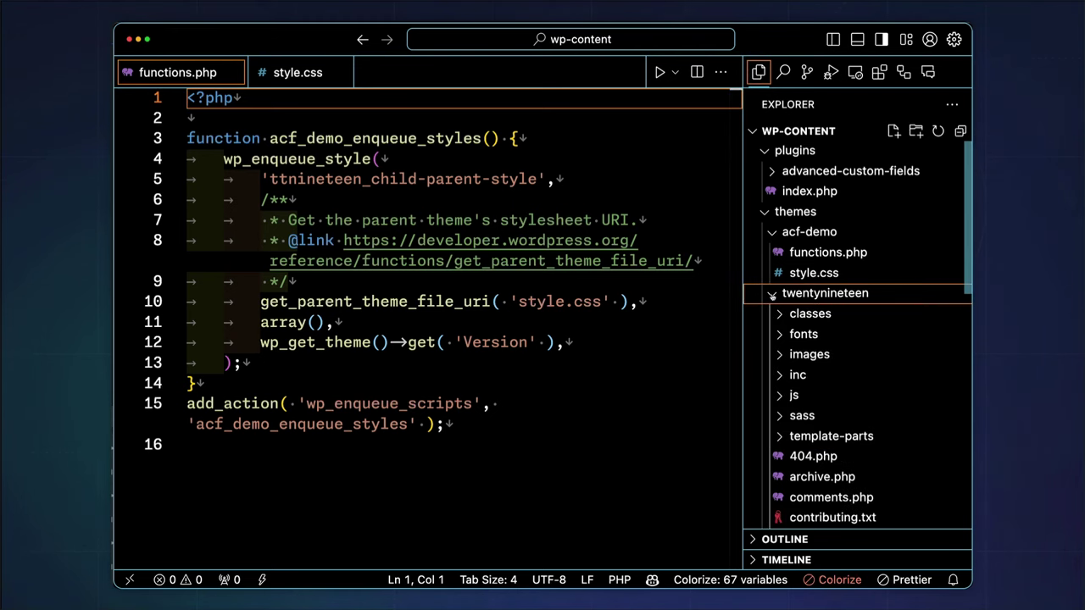
{"action": "scroll", "coordinate": [814, 356], "scroll_direction": "down", "scroll_amount": 10}
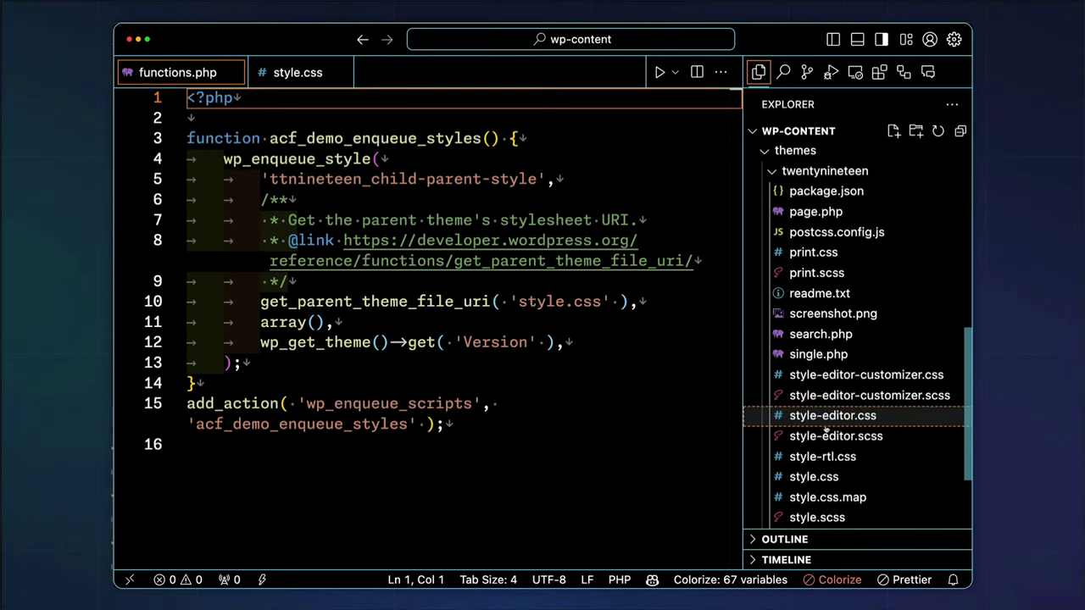
{"action": "left_click", "coordinate": [813, 358]}
{"action": "right_click", "coordinate": [870, 355]}
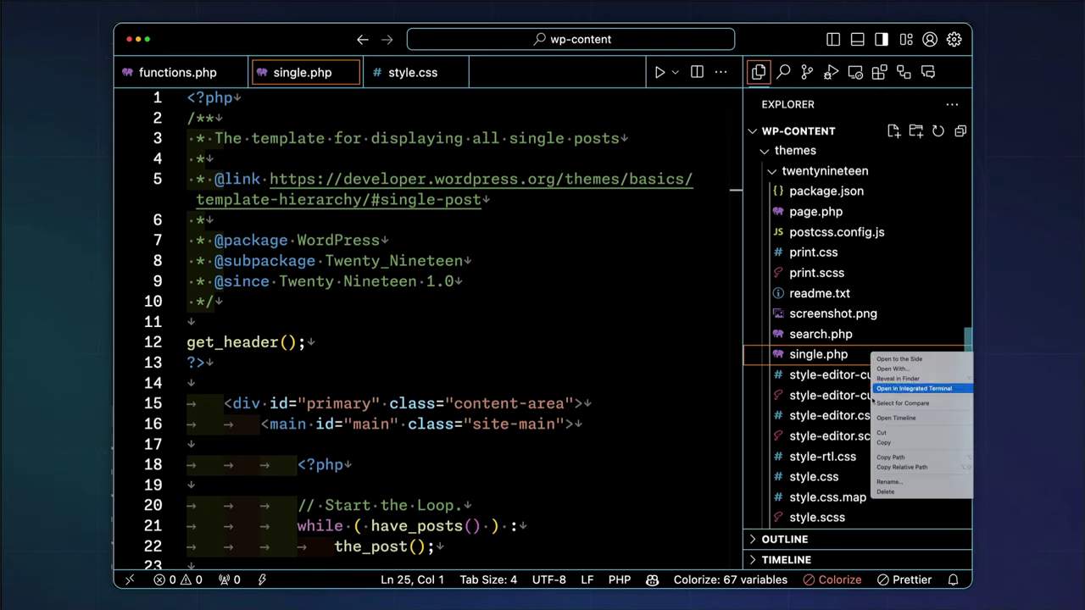
{"action": "key", "text": "Escape"}
{"action": "scroll", "coordinate": [831, 296], "scroll_direction": "up", "scroll_amount": 10}
{"action": "right_click", "coordinate": [815, 251]}
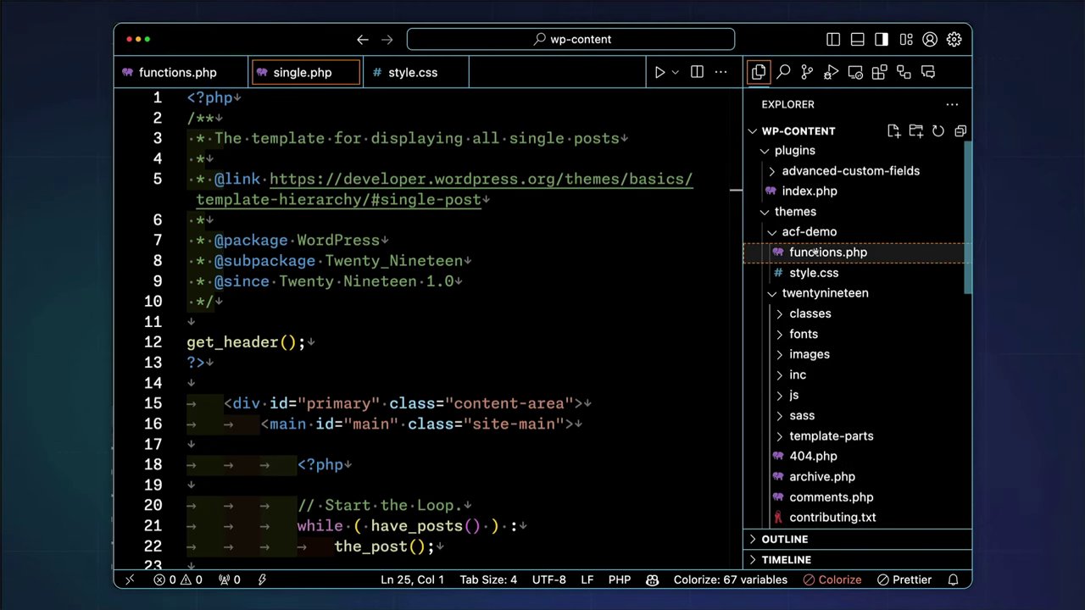
{"action": "right_click", "coordinate": [849, 237]}
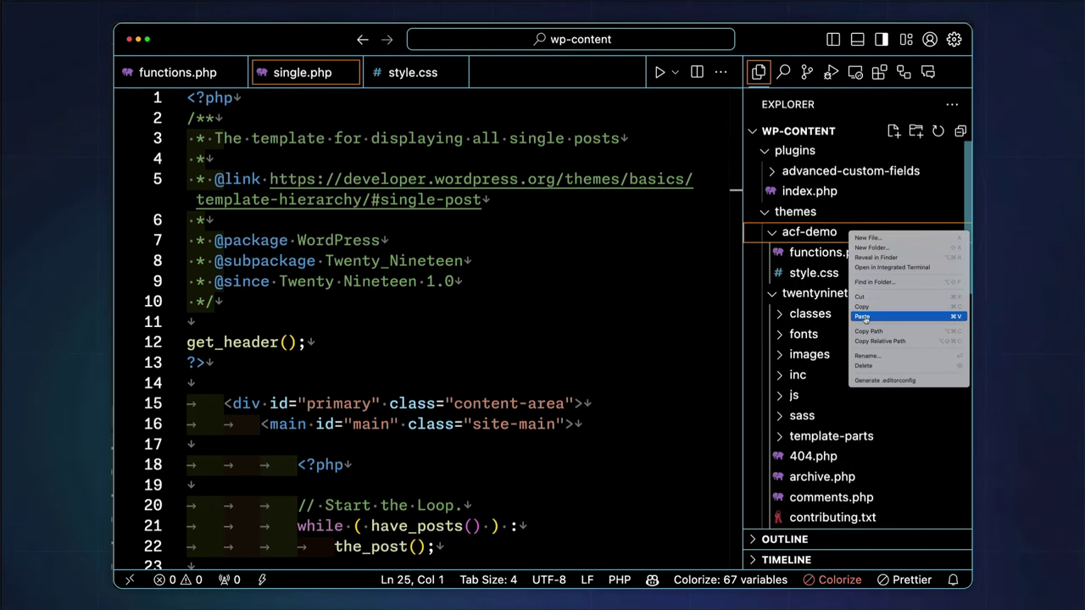
{"action": "left_click", "coordinate": [876, 319]}
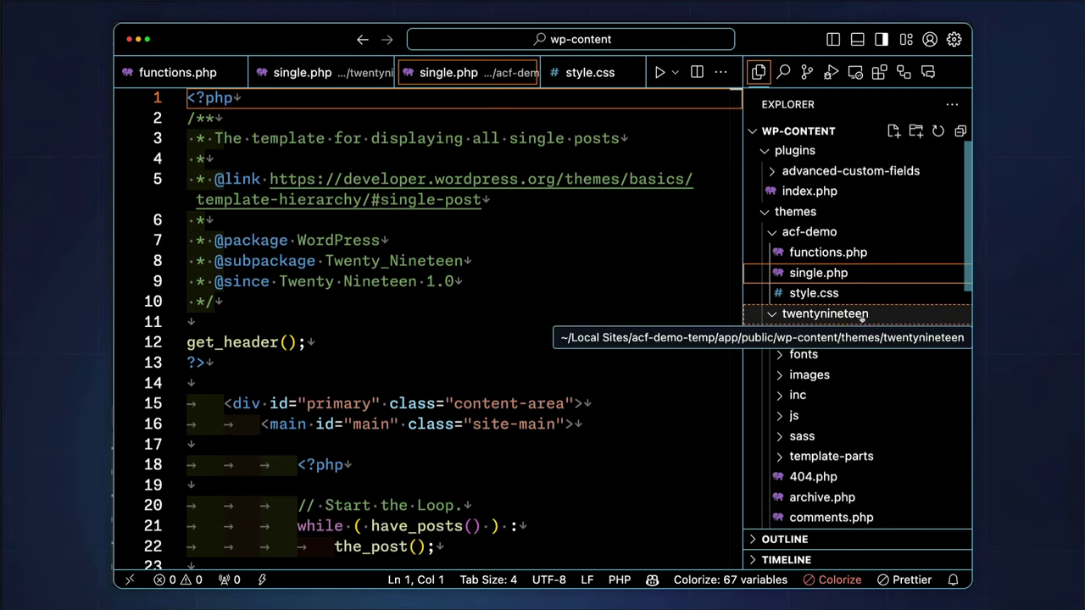
Copy content-single.php from twentynineteen's template-parts/content folder.
{"action": "right_click", "coordinate": [858, 416]}
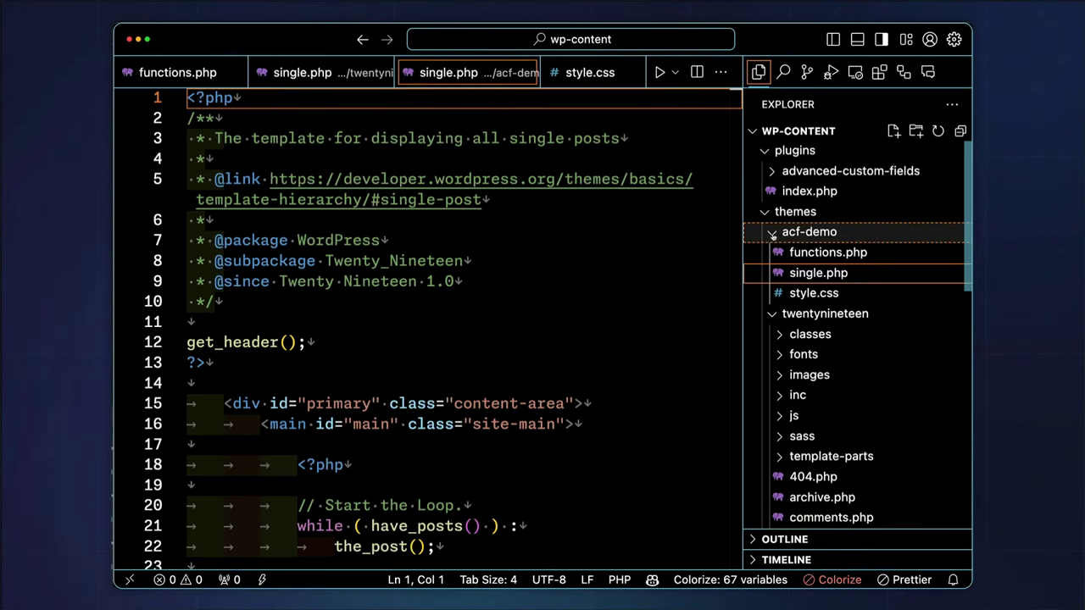
{"action": "left_click", "coordinate": [807, 232]}
{"action": "left_click", "coordinate": [830, 395]}
{"action": "scroll", "coordinate": [813, 381], "scroll_direction": "down", "scroll_amount": 2}
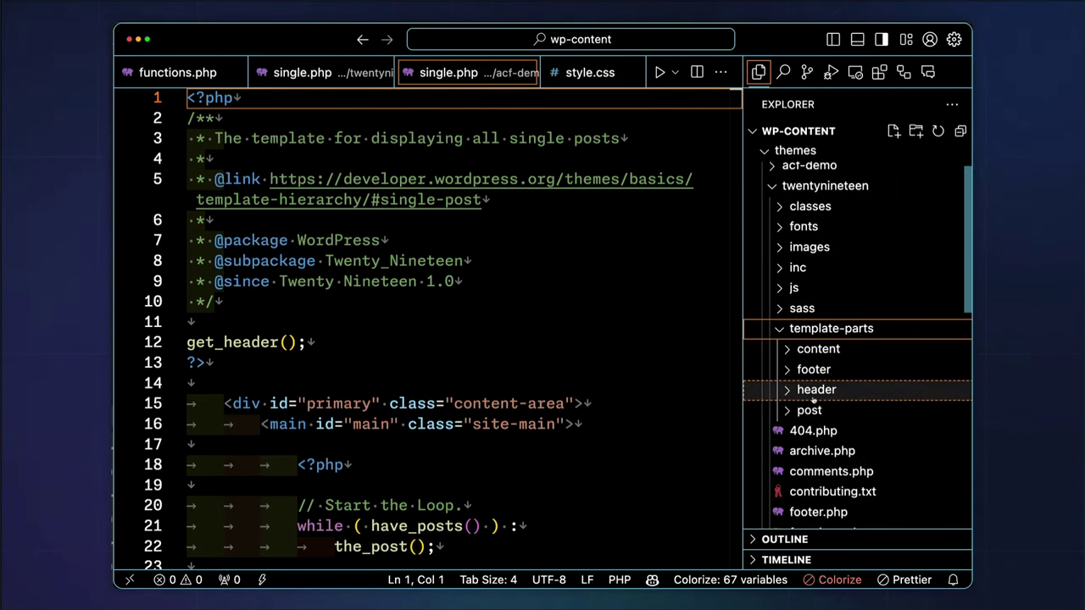
{"action": "left_click", "coordinate": [786, 350]}
{"action": "scroll", "coordinate": [814, 372], "scroll_direction": "down", "scroll_amount": 2}
{"action": "right_click", "coordinate": [925, 389]}
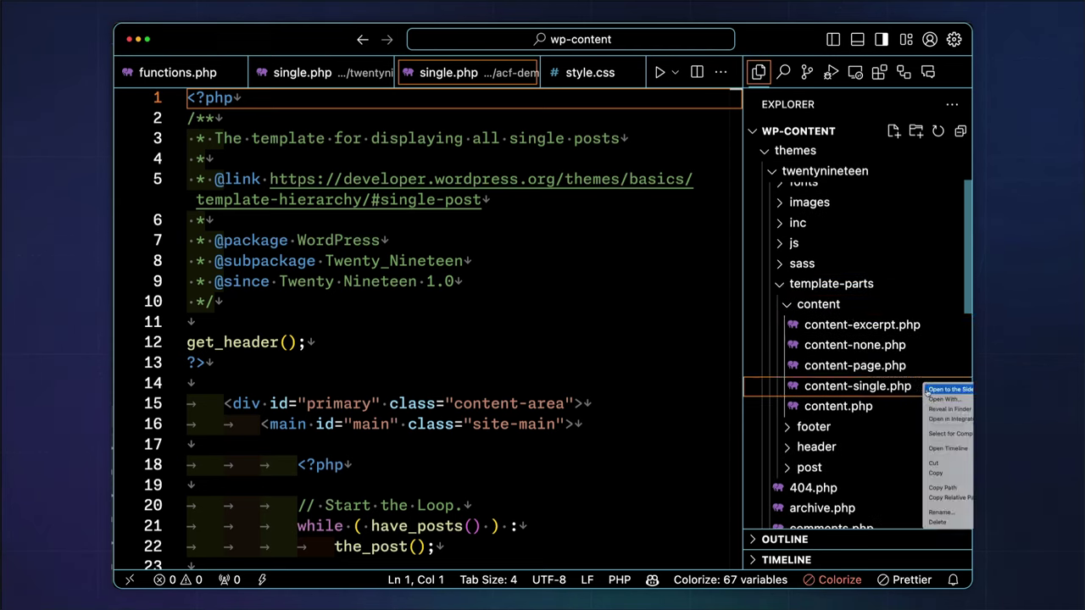
{"action": "left_click", "coordinate": [933, 473]}
Create a template-parts/content folder in acf-demo and paste content-single.php into it.
{"action": "scroll", "coordinate": [830, 355], "scroll_direction": "up", "scroll_amount": 3}
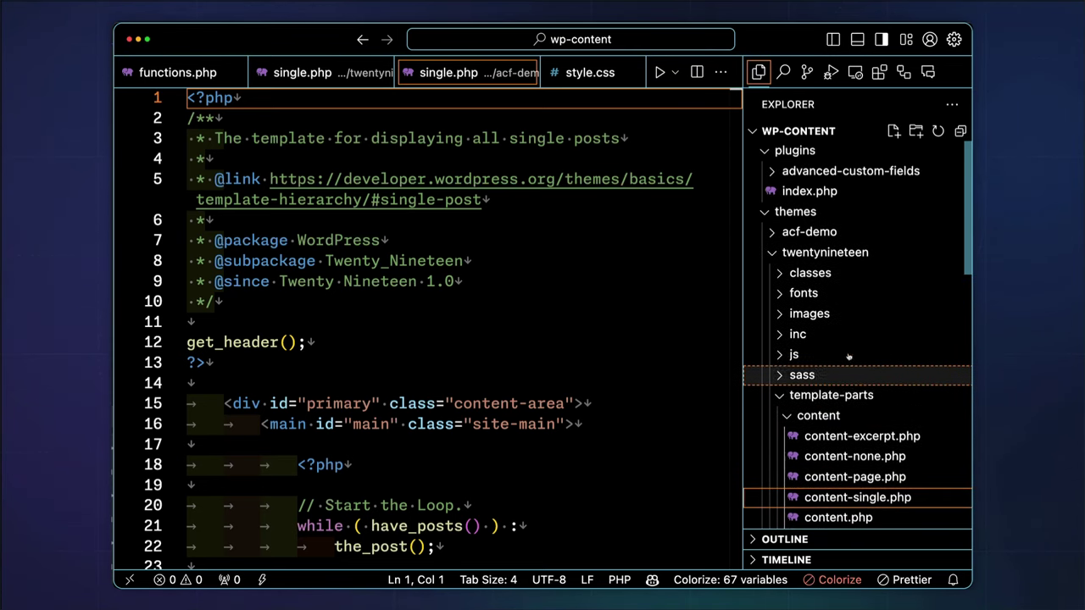
{"action": "left_click", "coordinate": [771, 251]}
{"action": "left_click", "coordinate": [809, 231]}
{"action": "right_click", "coordinate": [822, 232]}
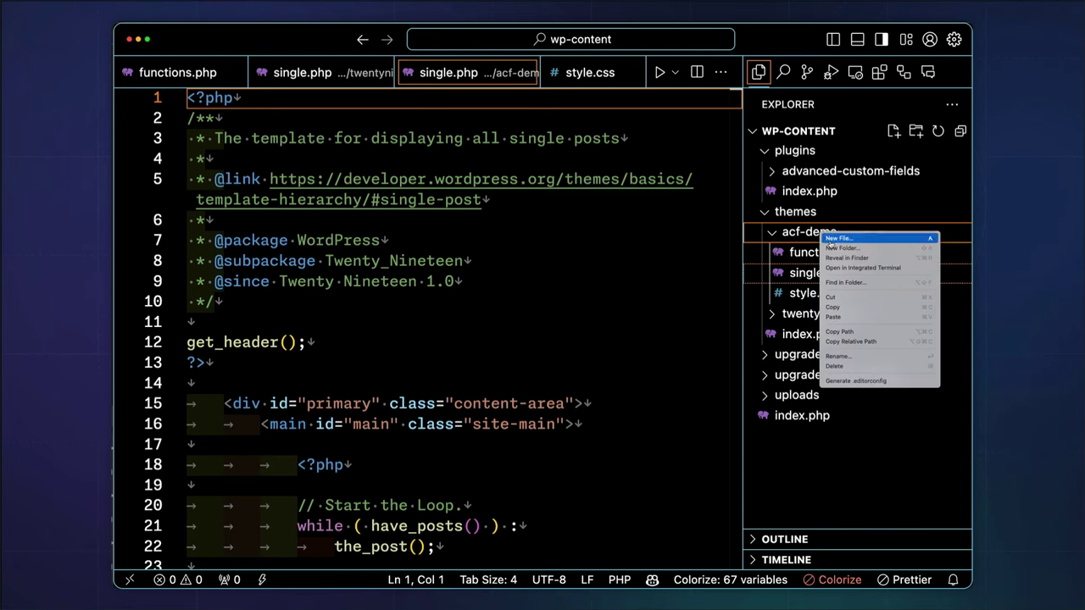
{"action": "left_click", "coordinate": [831, 250]}
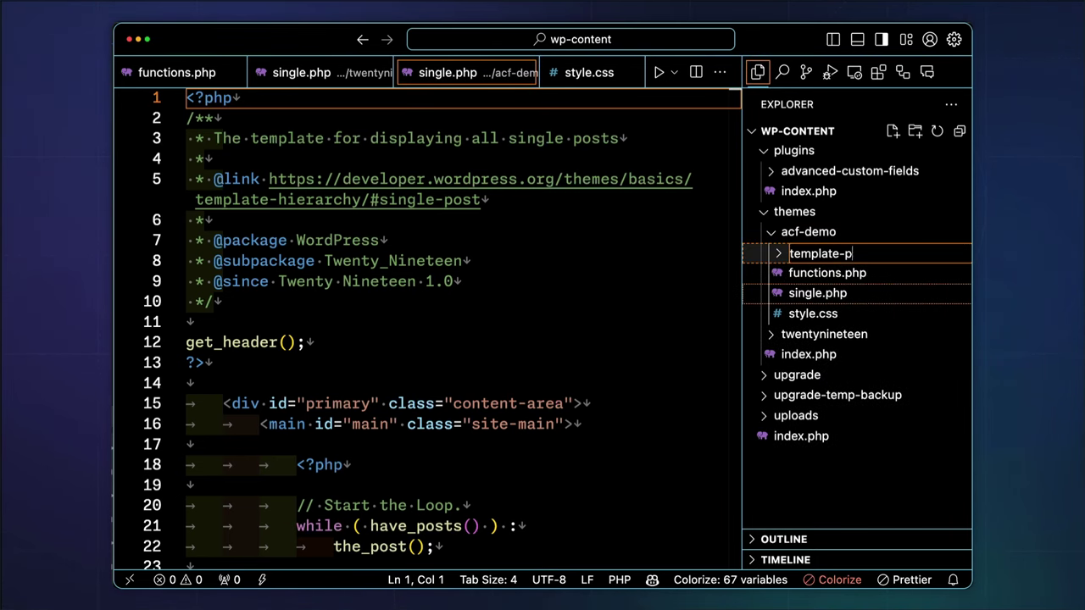
{"action": "type", "text": "template-parts/content"}
{"action": "key", "text": "Return"}
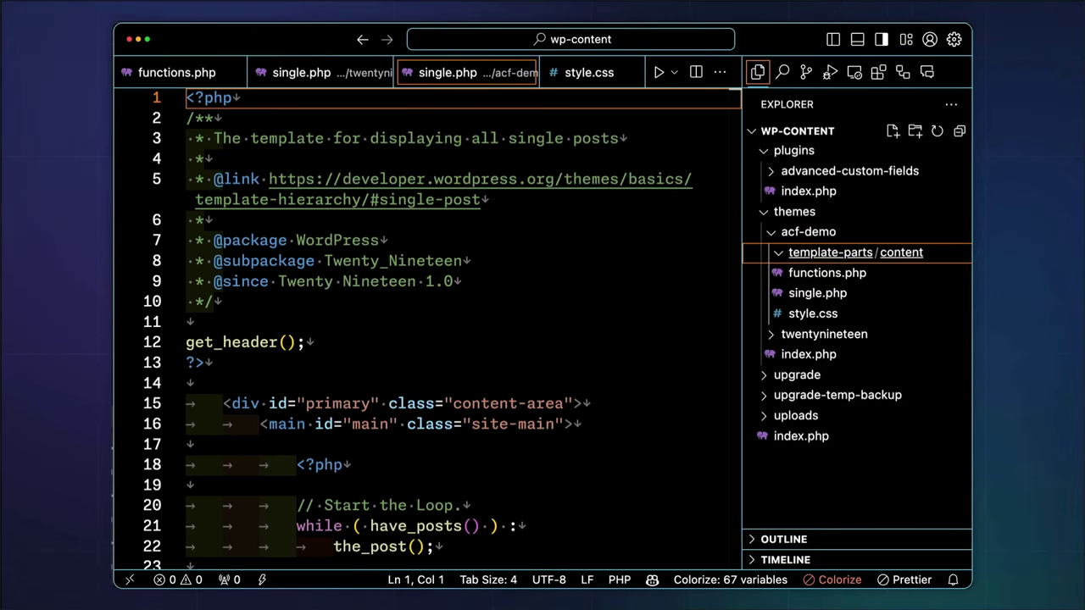
{"action": "right_click", "coordinate": [887, 253]}
{"action": "left_click", "coordinate": [918, 338]}
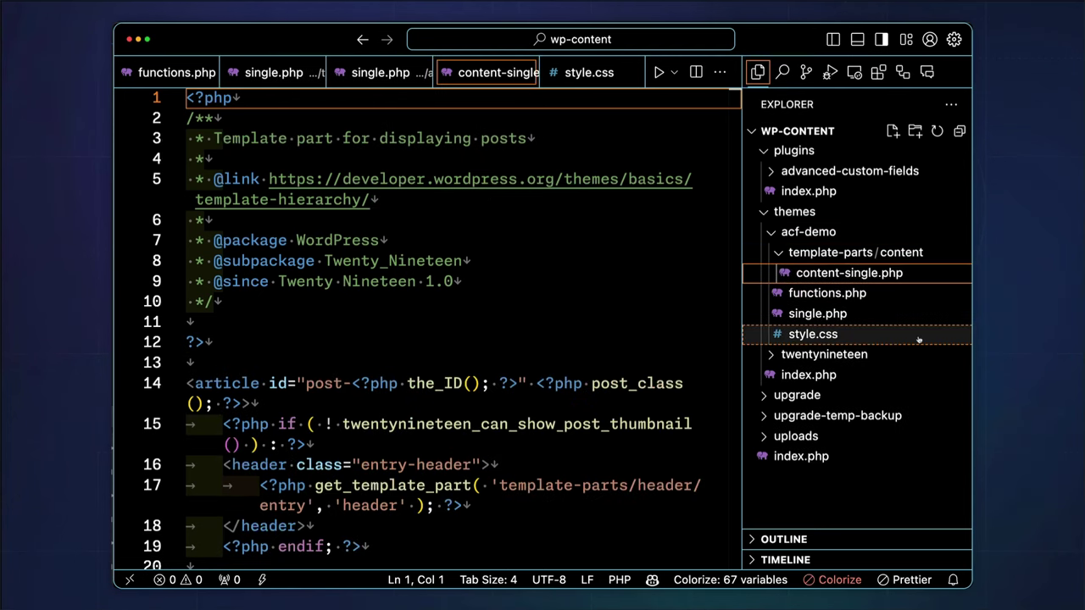
Delete the post navigation and comments code from the child theme's single.php.
{"action": "left_click", "coordinate": [800, 312]}
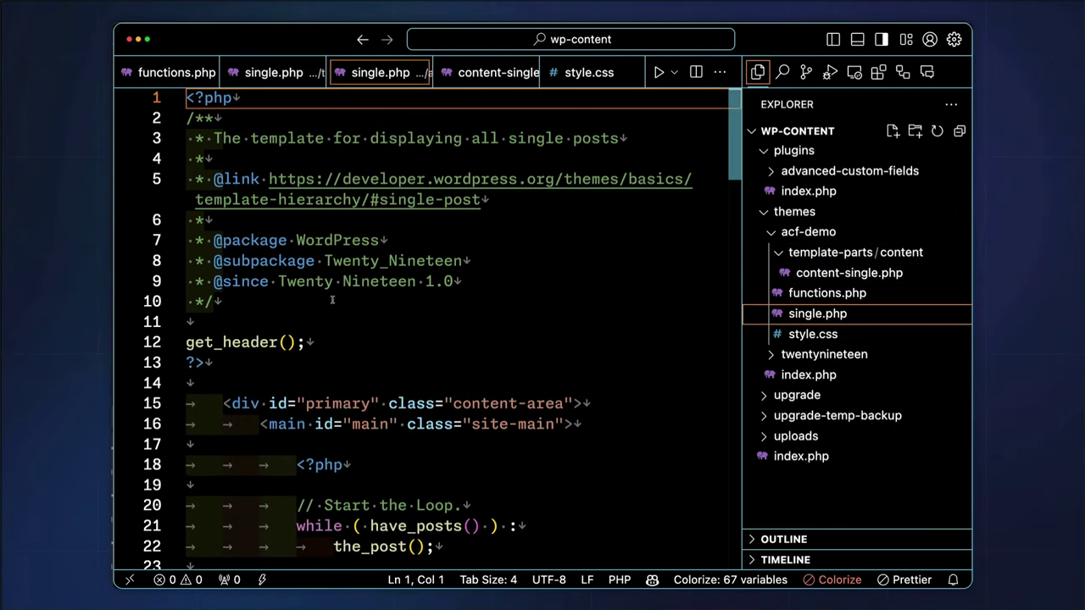
{"action": "scroll", "coordinate": [331, 299], "scroll_direction": "down", "scroll_amount": 6}
{"action": "scroll", "coordinate": [322, 300], "scroll_direction": "down", "scroll_amount": 3}
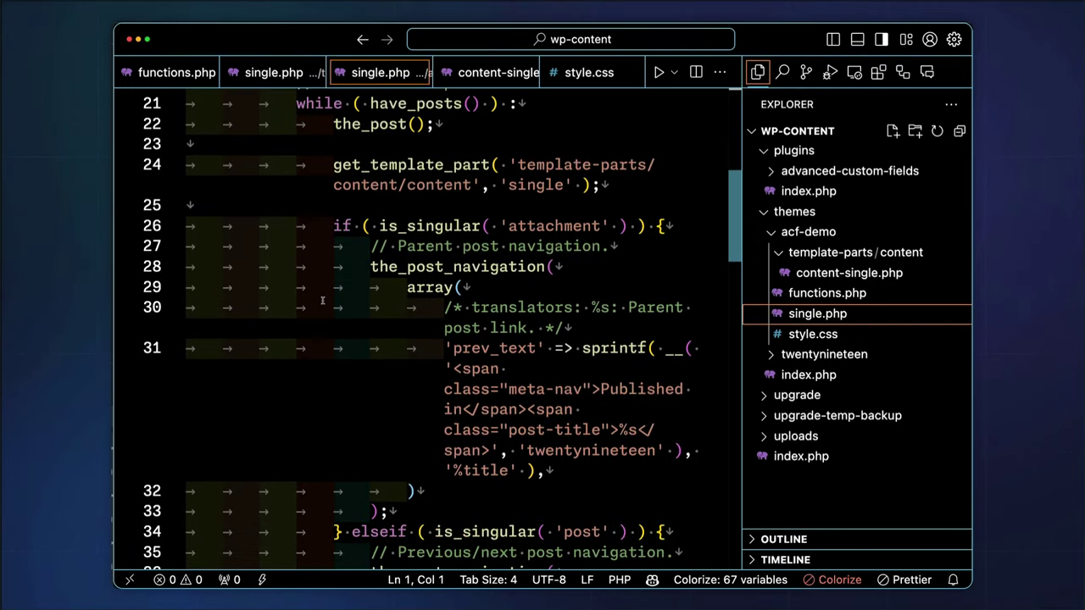
{"action": "left_click", "coordinate": [190, 207]}
{"action": "left_click_drag", "start_coordinate": [734, 218], "coordinate": [702, 432]}
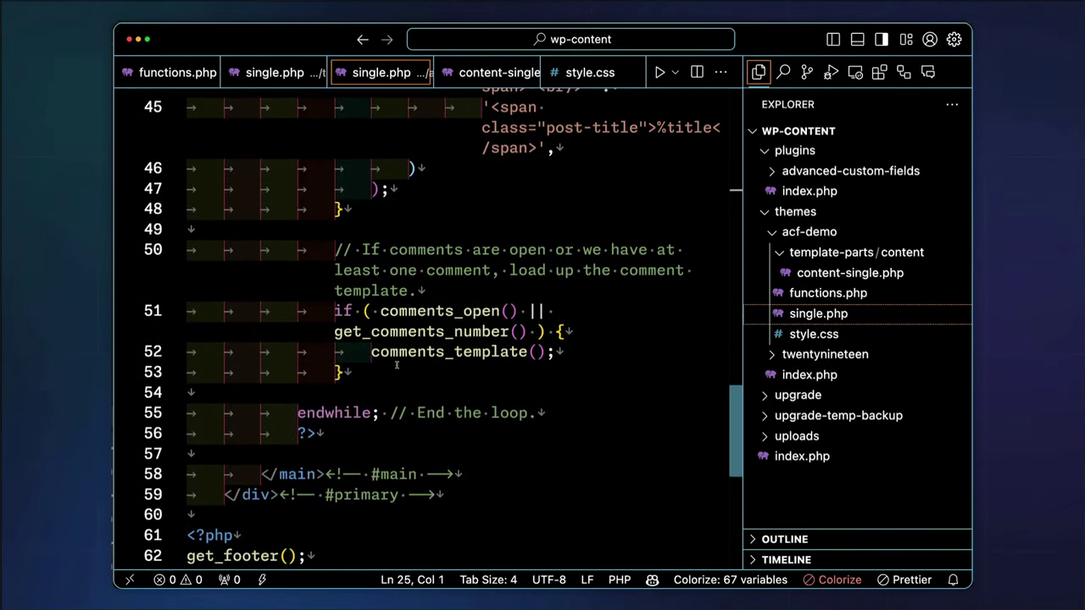
{"action": "left_click", "coordinate": [392, 367], "text": "shift"}
{"action": "key", "text": "BackSpace"}
{"action": "scroll", "coordinate": [412, 369], "scroll_direction": "up", "scroll_amount": 5}
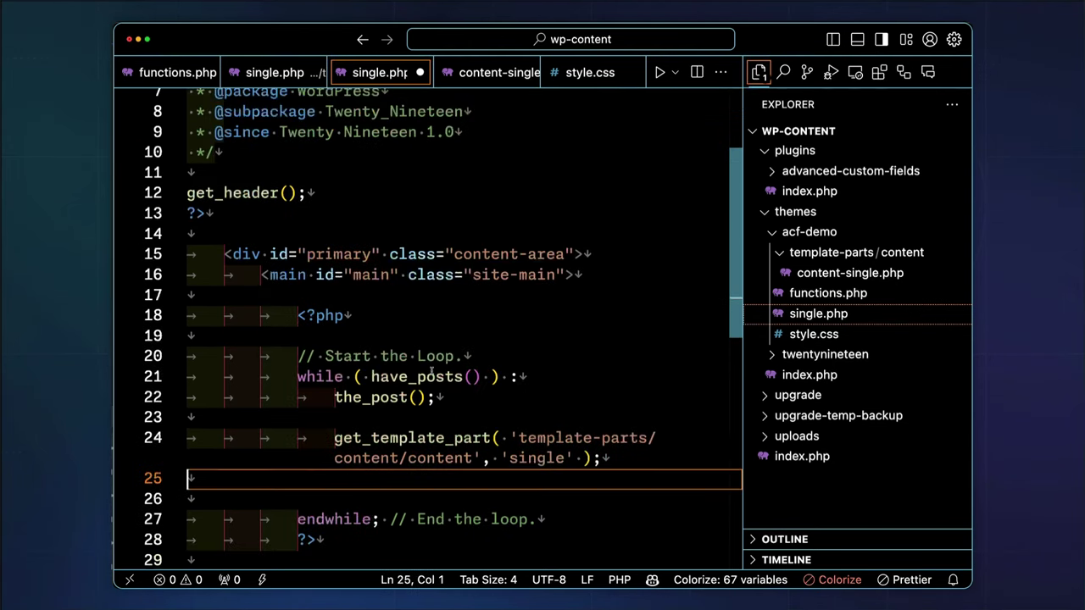
{"action": "scroll", "coordinate": [432, 368], "scroll_direction": "down", "scroll_amount": 2}
{"action": "key", "text": "BackSpace"}
{"action": "scroll", "coordinate": [468, 391], "scroll_direction": "down", "scroll_amount": 1}
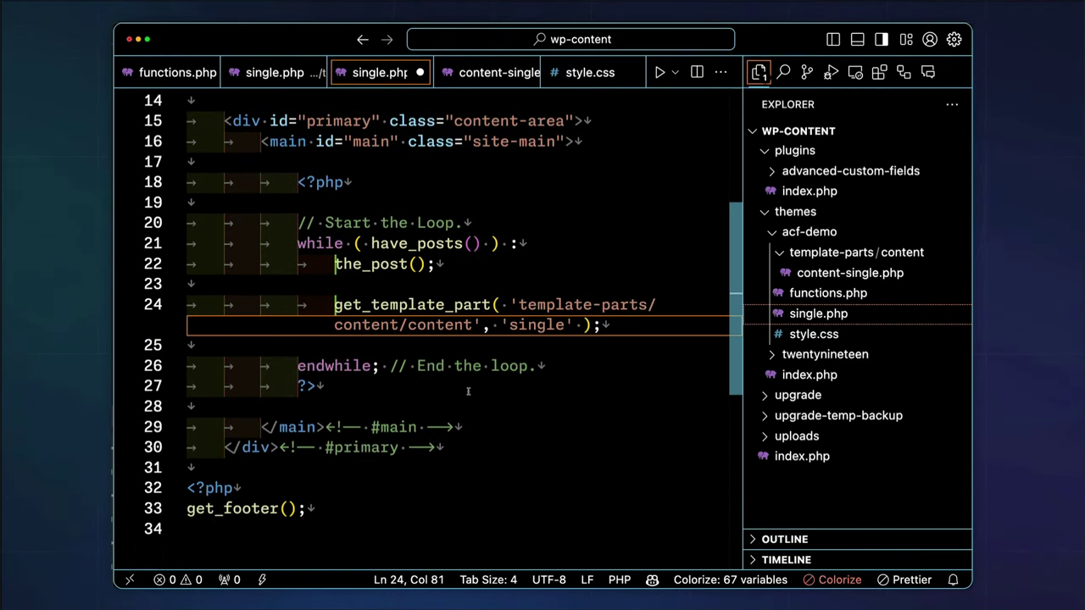
{"action": "double_click", "coordinate": [542, 324]}
{"action": "type", "text": "car"}
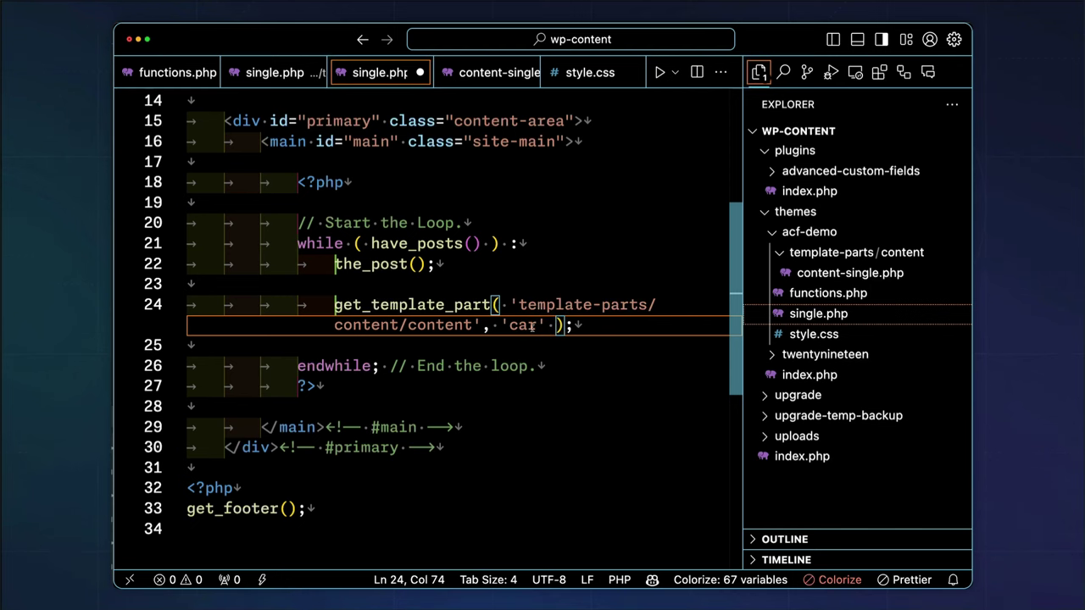
{"action": "double_click", "coordinate": [525, 325]}
{"action": "scroll", "coordinate": [515, 333], "scroll_direction": "up", "scroll_amount": 5}
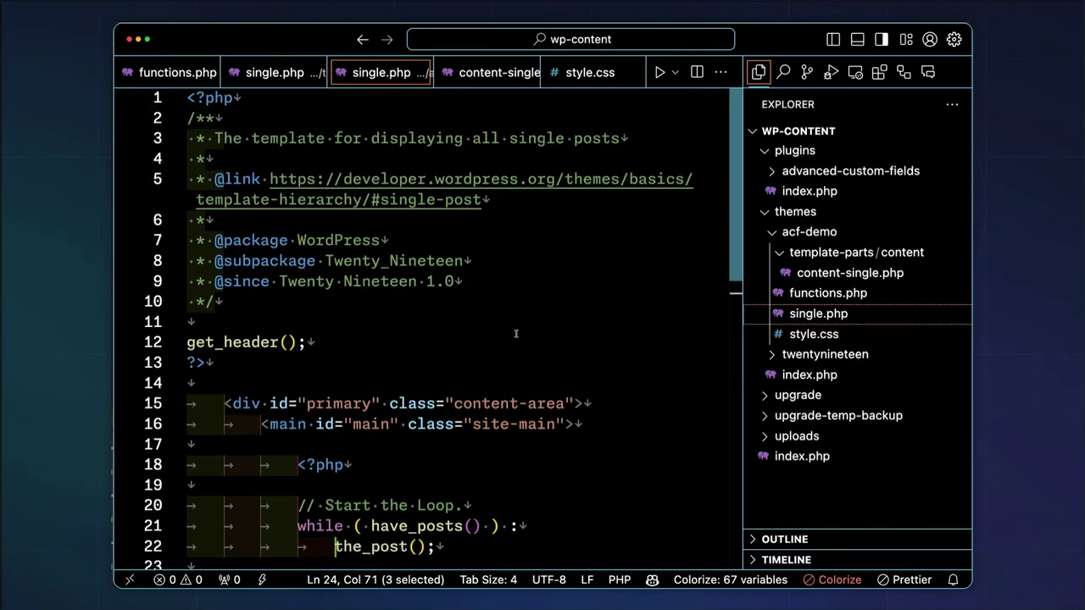
{"action": "left_click", "coordinate": [629, 143]}
{"action": "key", "text": "alt+BackSpace"}
{"action": "type", "text": "cars"}
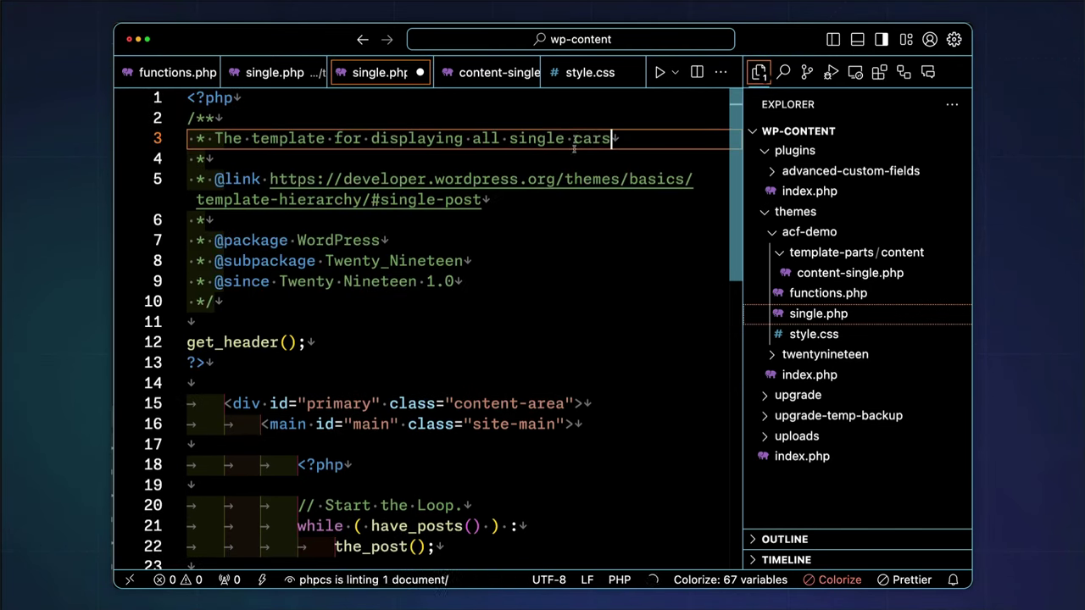
{"action": "left_click_drag", "start_coordinate": [462, 281], "coordinate": [186, 240]}
{"action": "key", "text": "BackSpace"}
{"action": "key", "text": "BackSpace"}
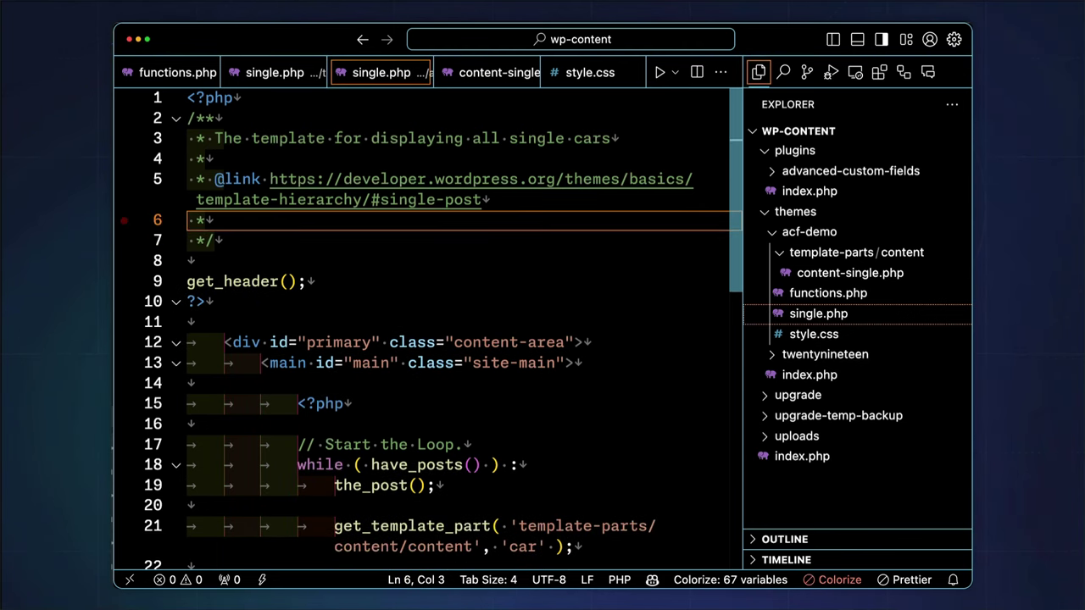
Rename content-single.php to content-car.php.
{"action": "right_click", "coordinate": [849, 276]}
{"action": "left_click", "coordinate": [873, 376]}
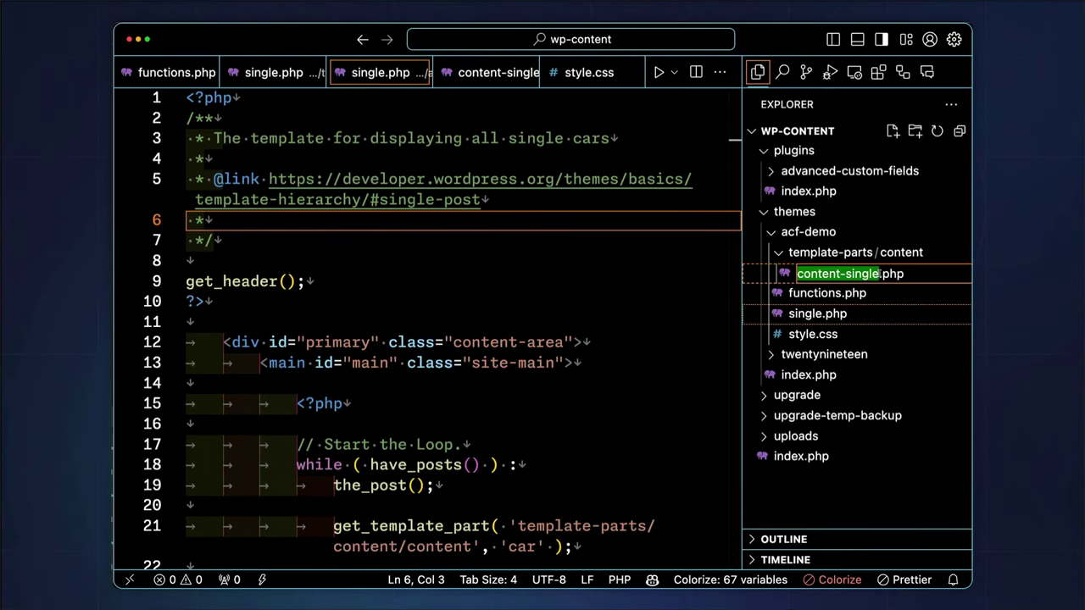
{"action": "key", "text": "Right"}
{"action": "key", "text": "BackSpace"}
{"action": "key", "text": "BackSpace"}
{"action": "type", "text": "car"}
{"action": "key", "text": "Return"}
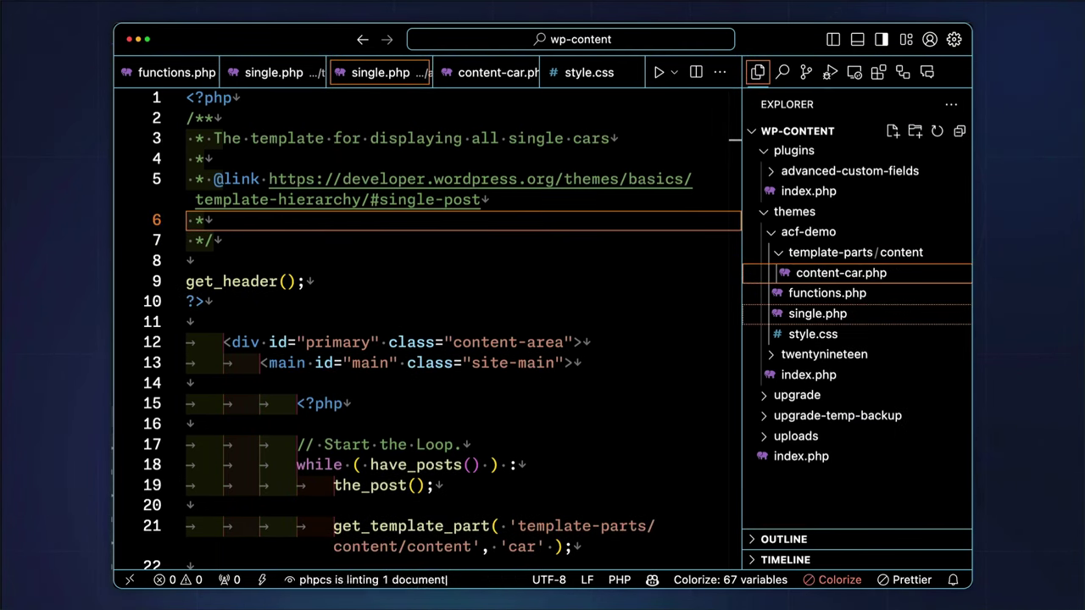
{"action": "left_click", "coordinate": [879, 275]}
{"action": "left_click", "coordinate": [464, 281]}
{"action": "left_click_drag", "start_coordinate": [464, 282], "coordinate": [178, 236]}
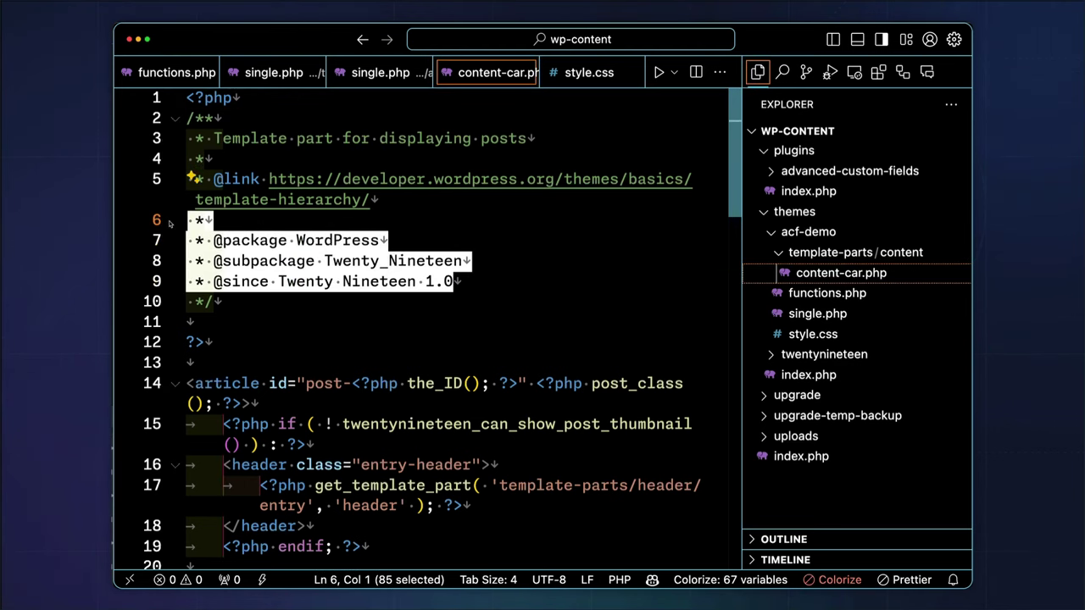
{"action": "key", "text": "BackSpace"}
{"action": "key", "text": "BackSpace"}
Change 'posts' to 'cars' in the description and the article id prefix 'post-' to 'car-'.
{"action": "double_click", "coordinate": [514, 138]}
{"action": "type", "text": "ca"}
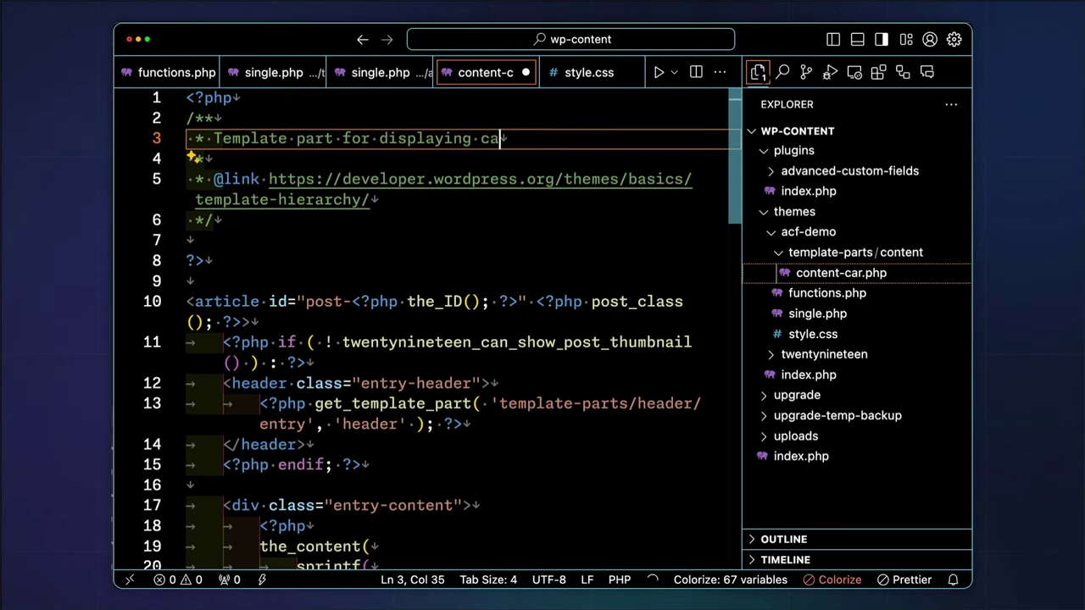
{"action": "type", "text": "rs"}
{"action": "left_click", "coordinate": [480, 214]}
{"action": "double_click", "coordinate": [343, 301]}
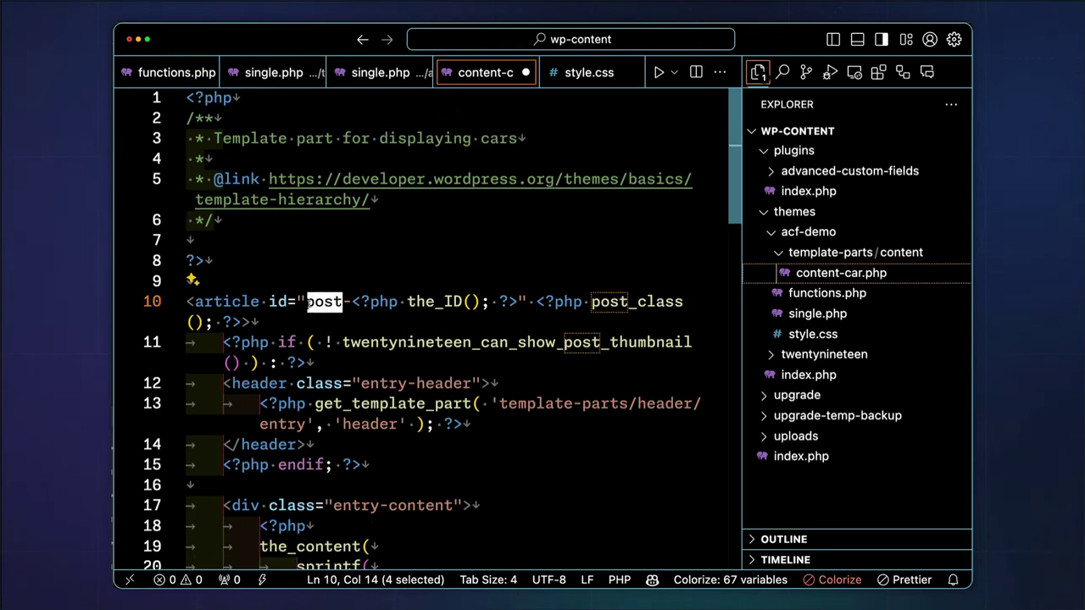
{"action": "type", "text": "car"}
{"action": "scroll", "coordinate": [384, 312], "scroll_direction": "down", "scroll_amount": 1}
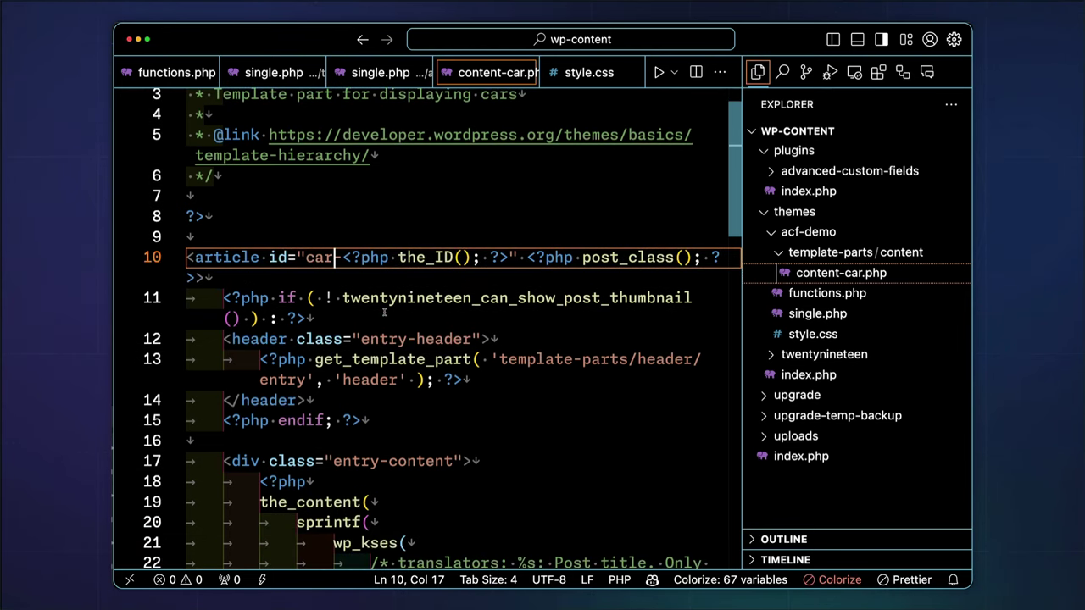
{"action": "scroll", "coordinate": [384, 313], "scroll_direction": "down", "scroll_amount": 10}
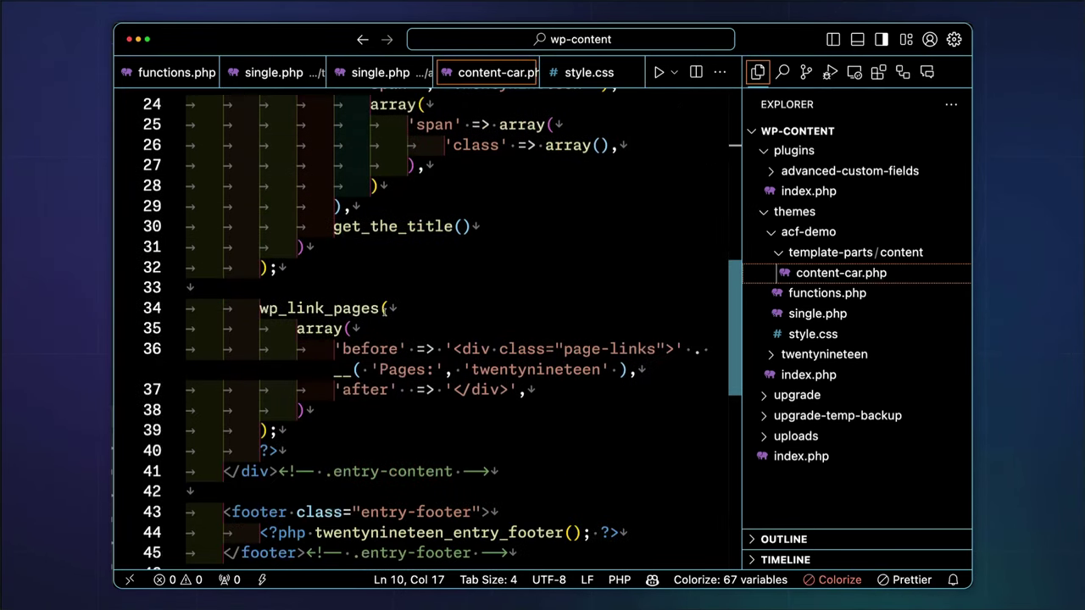
{"action": "scroll", "coordinate": [384, 313], "scroll_direction": "down", "scroll_amount": 1}
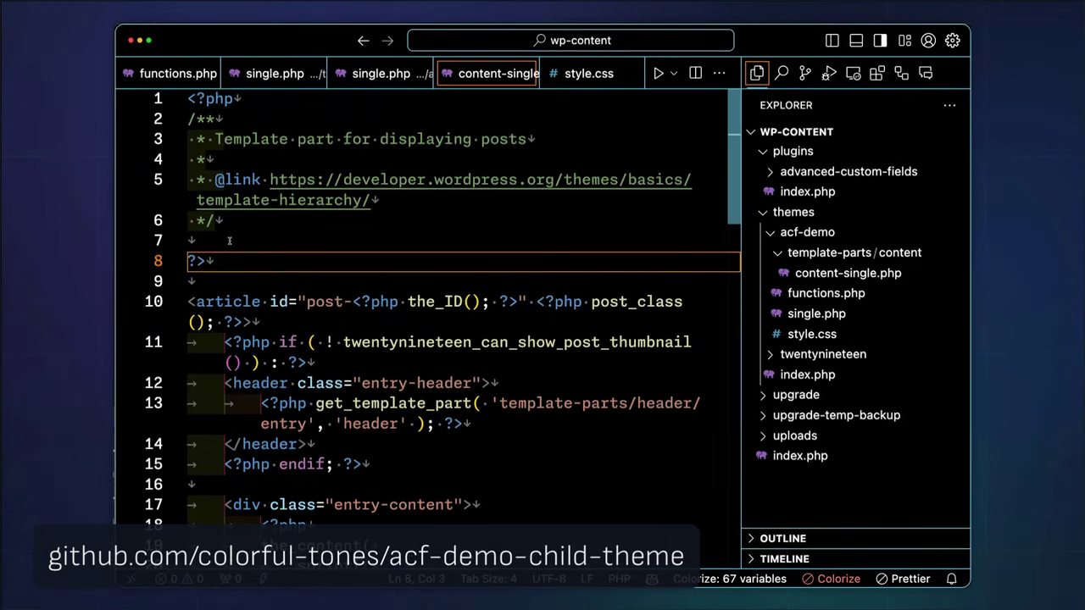
Paste the five $auto_* get_field() variables below the doc comment and select the entry content block through line 45.
{"action": "left_click", "coordinate": [229, 241]}
{"action": "key", "text": "Return"}
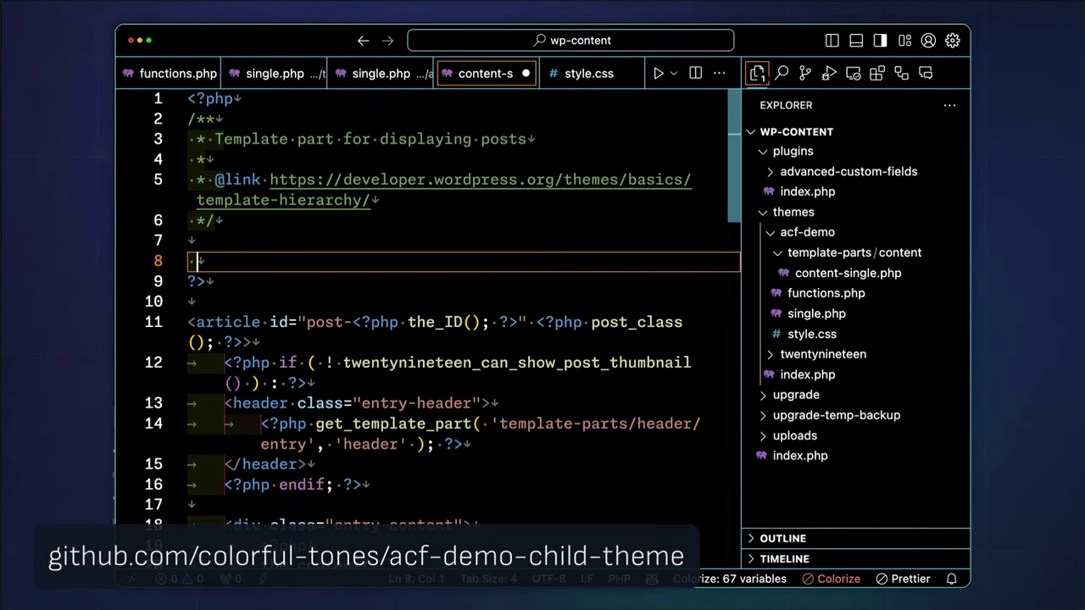
{"action": "type", "text": "$auto_price       = get_field( 'demo_price' ); $auto_mileage     = get_field( 'demo_mileage' ); $auto_mpg         = get_field( 'demo_miles_per_gallon_mpg' ); $auto_mpg_highway = $auto_mpg['demo_highway']; $auto_mpg_city    = $auto_mpg['demo_city'];"}
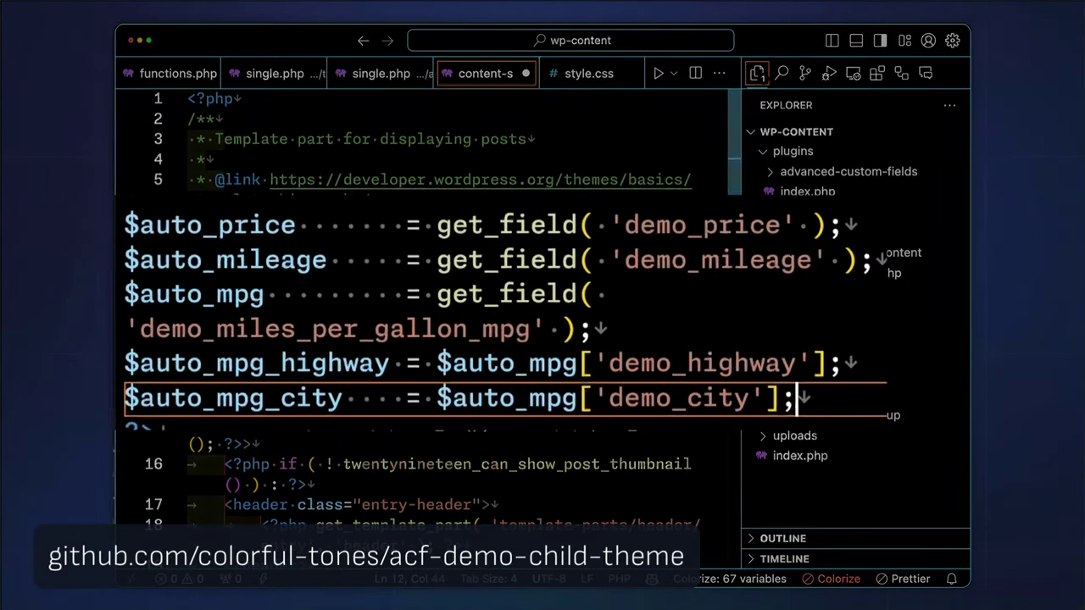
{"action": "left_click", "coordinate": [678, 484]}
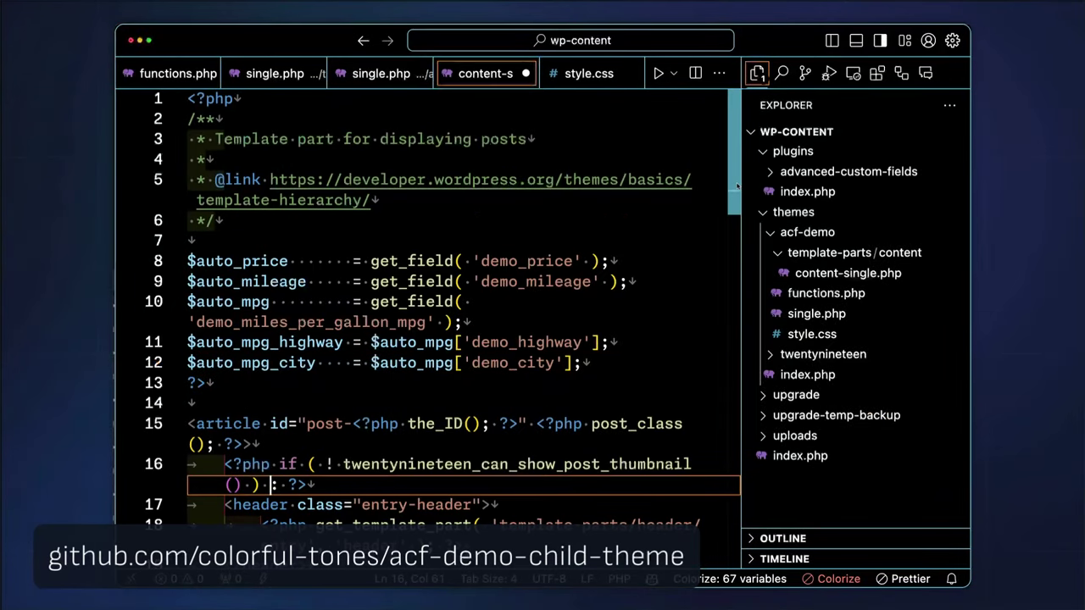
{"action": "scroll", "coordinate": [724, 255], "scroll_direction": "down", "scroll_amount": 5}
{"action": "scroll", "coordinate": [725, 256], "scroll_direction": "down", "scroll_amount": 6}
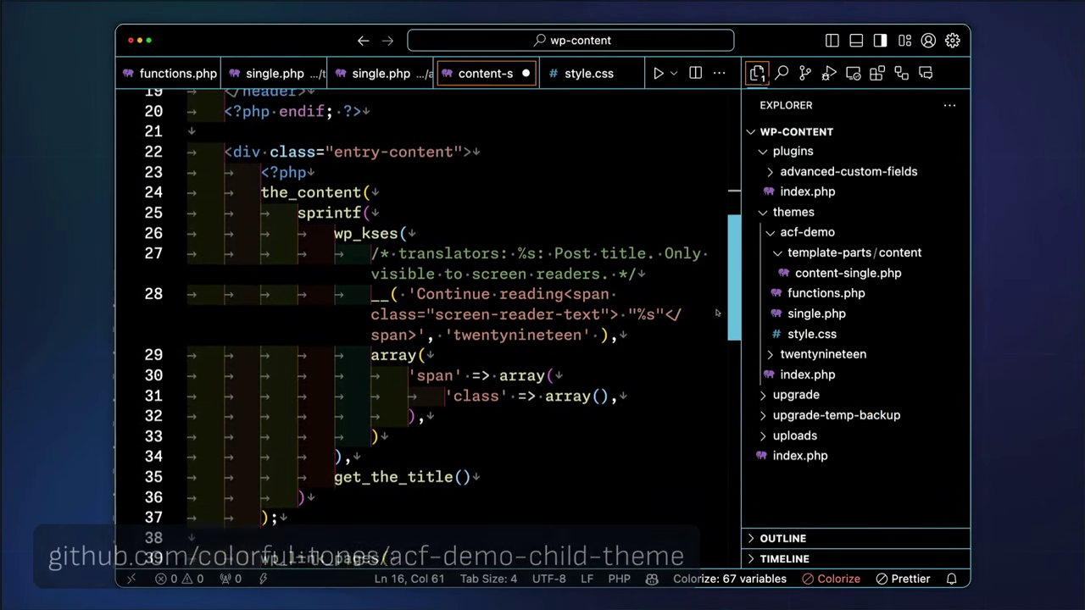
{"action": "left_click", "coordinate": [191, 154]}
{"action": "scroll", "coordinate": [248, 280], "scroll_direction": "down", "scroll_amount": 5}
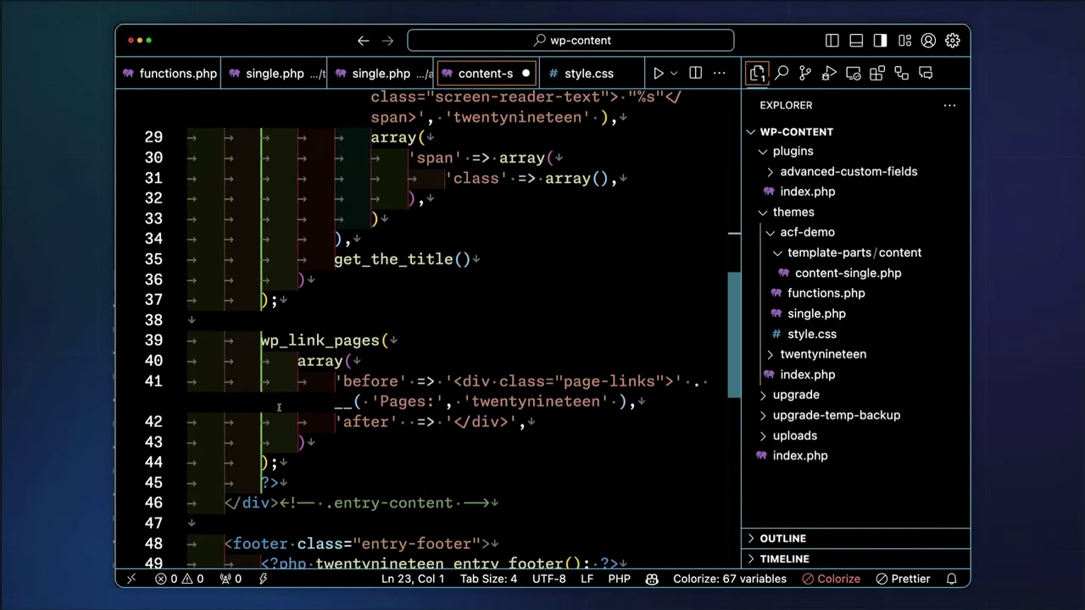
{"action": "left_click", "coordinate": [284, 483], "text": "shift"}
Delete the selected entry content block, then add a Latest News section to the Home page.
{"action": "key", "text": "BackSpace"}
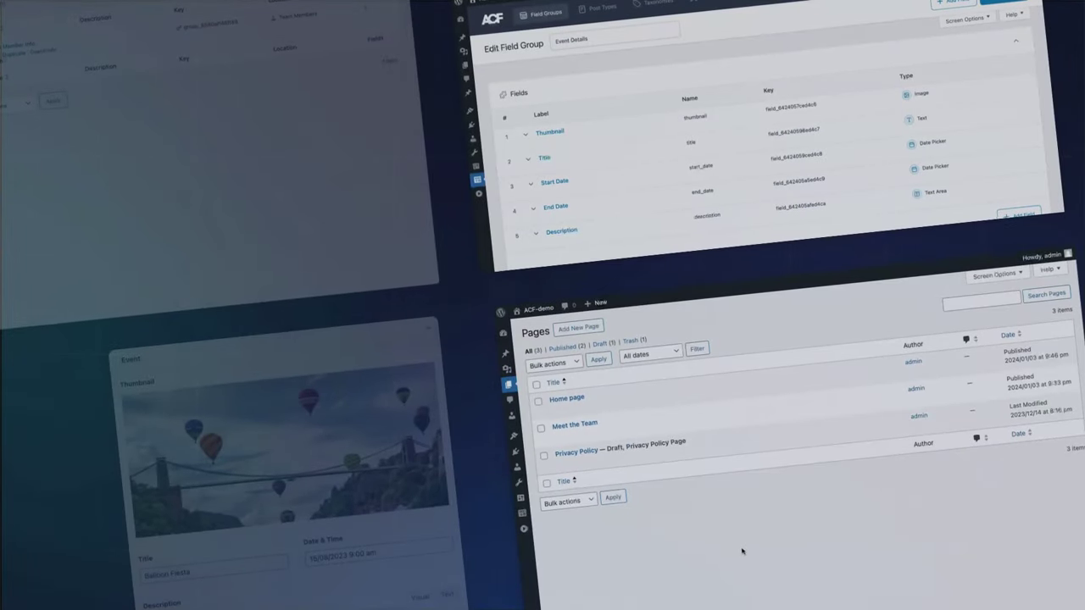
{"action": "left_click", "coordinate": [563, 399]}
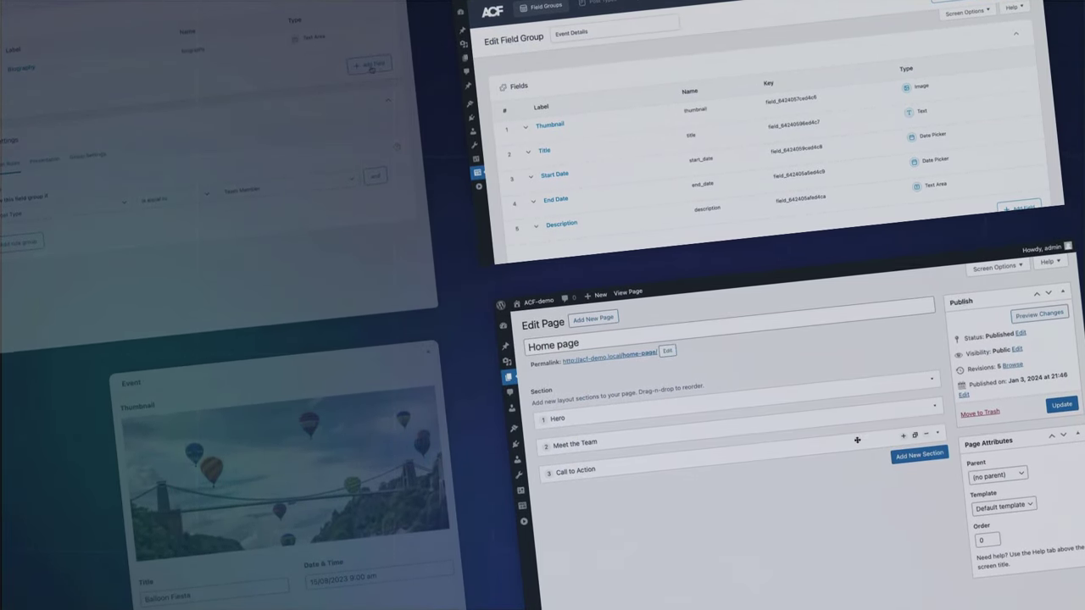
{"action": "left_click", "coordinate": [918, 455]}
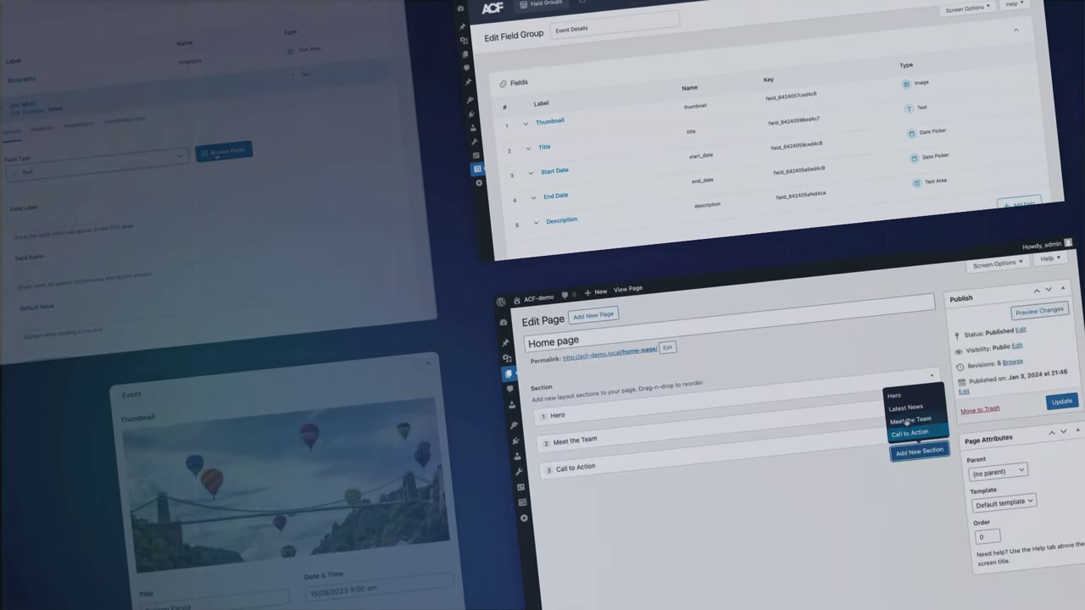
{"action": "left_click", "coordinate": [905, 406]}
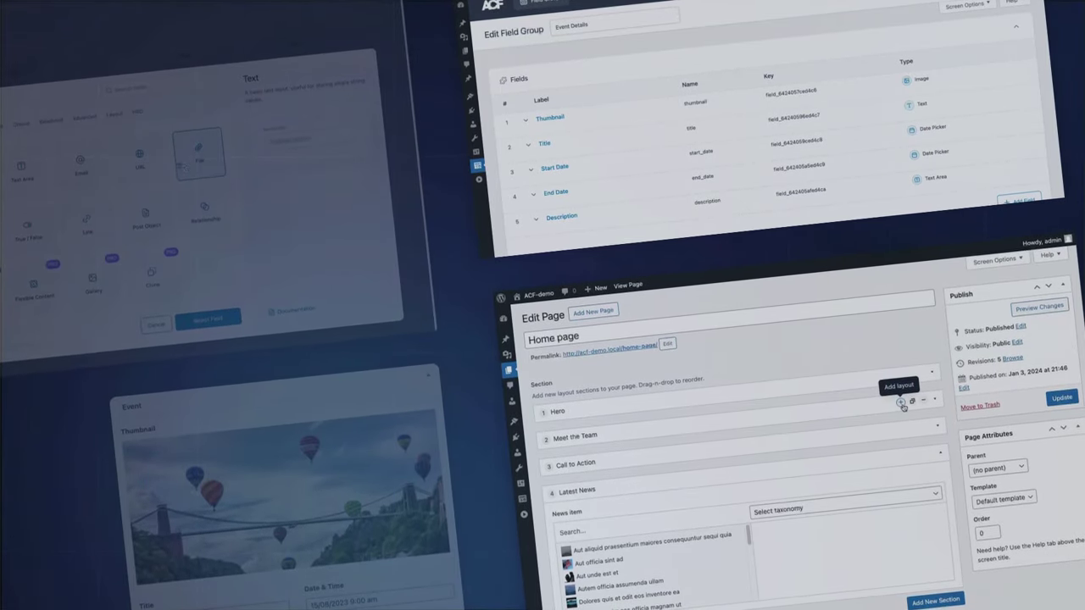